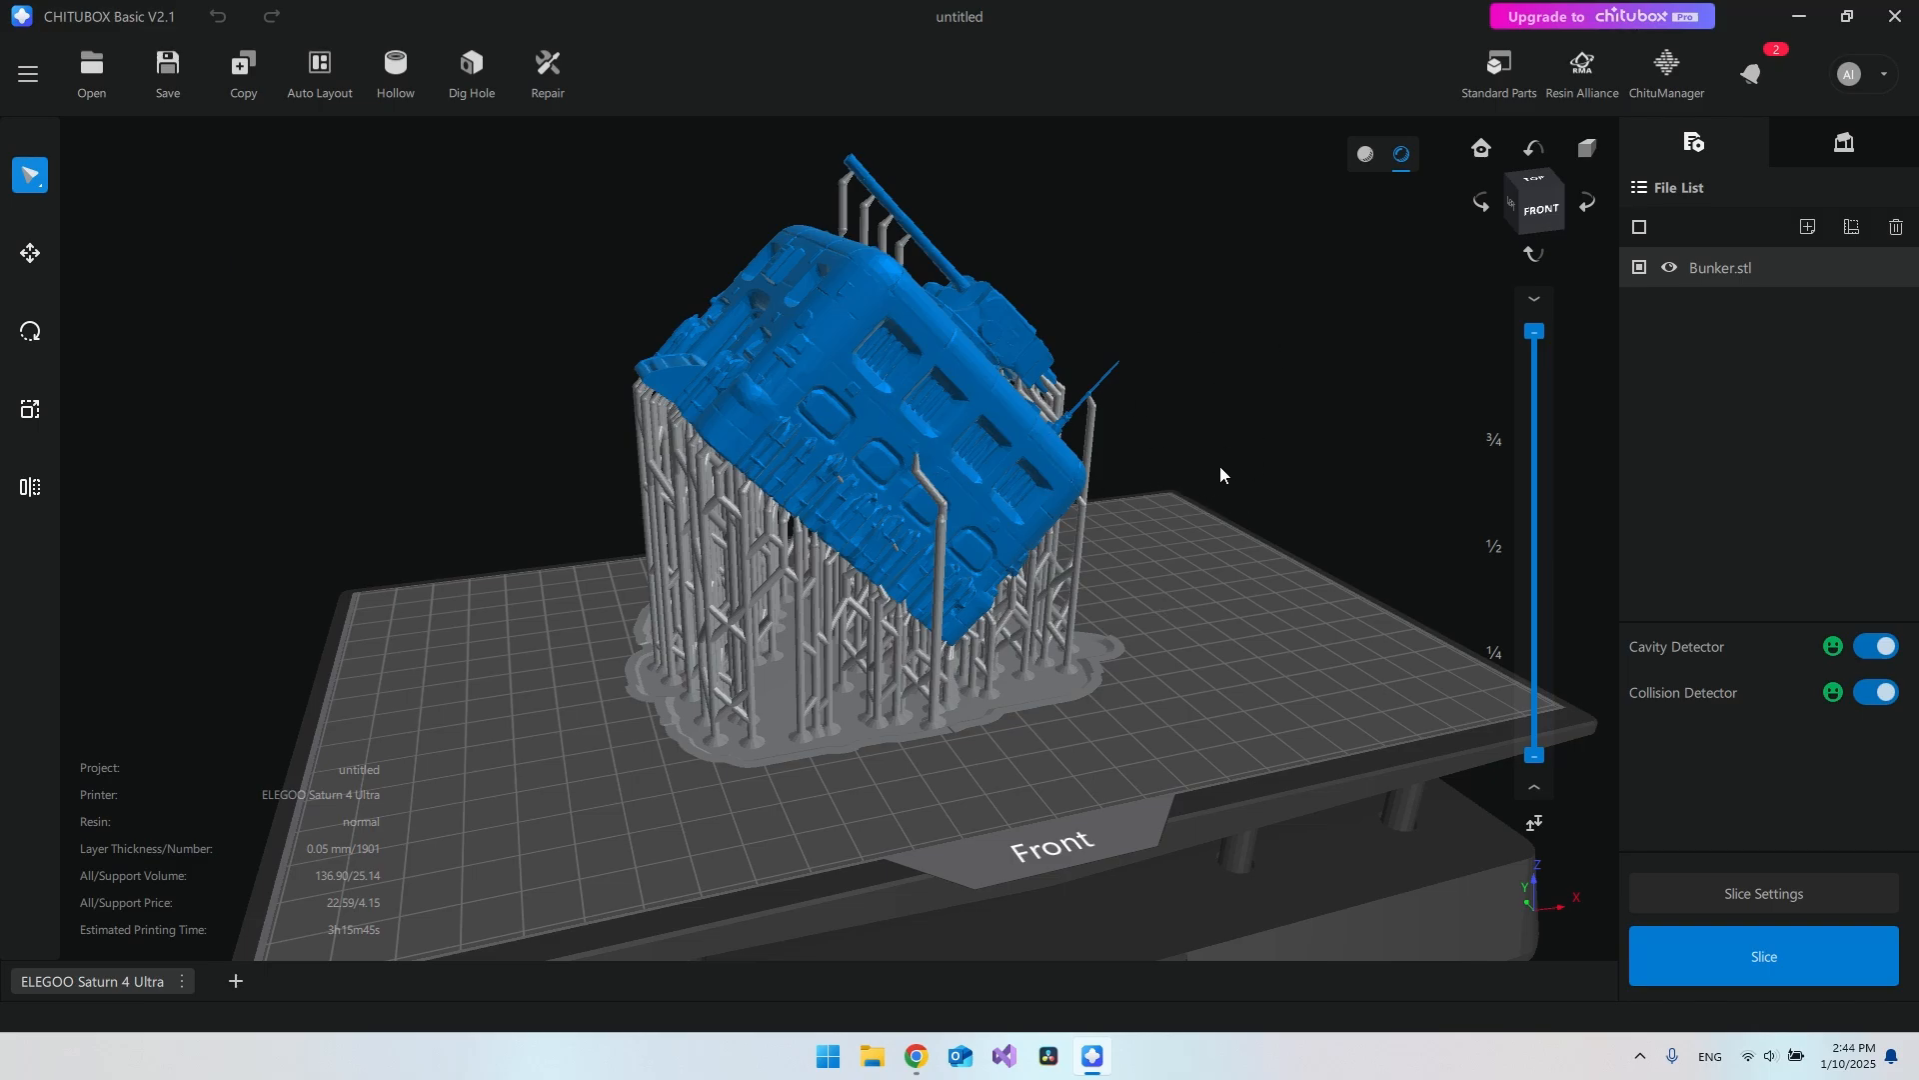
Step: Download and install ChituManager V1.2.1 into C:\Program Files\ChituManager, then launch it
click(1675, 72)
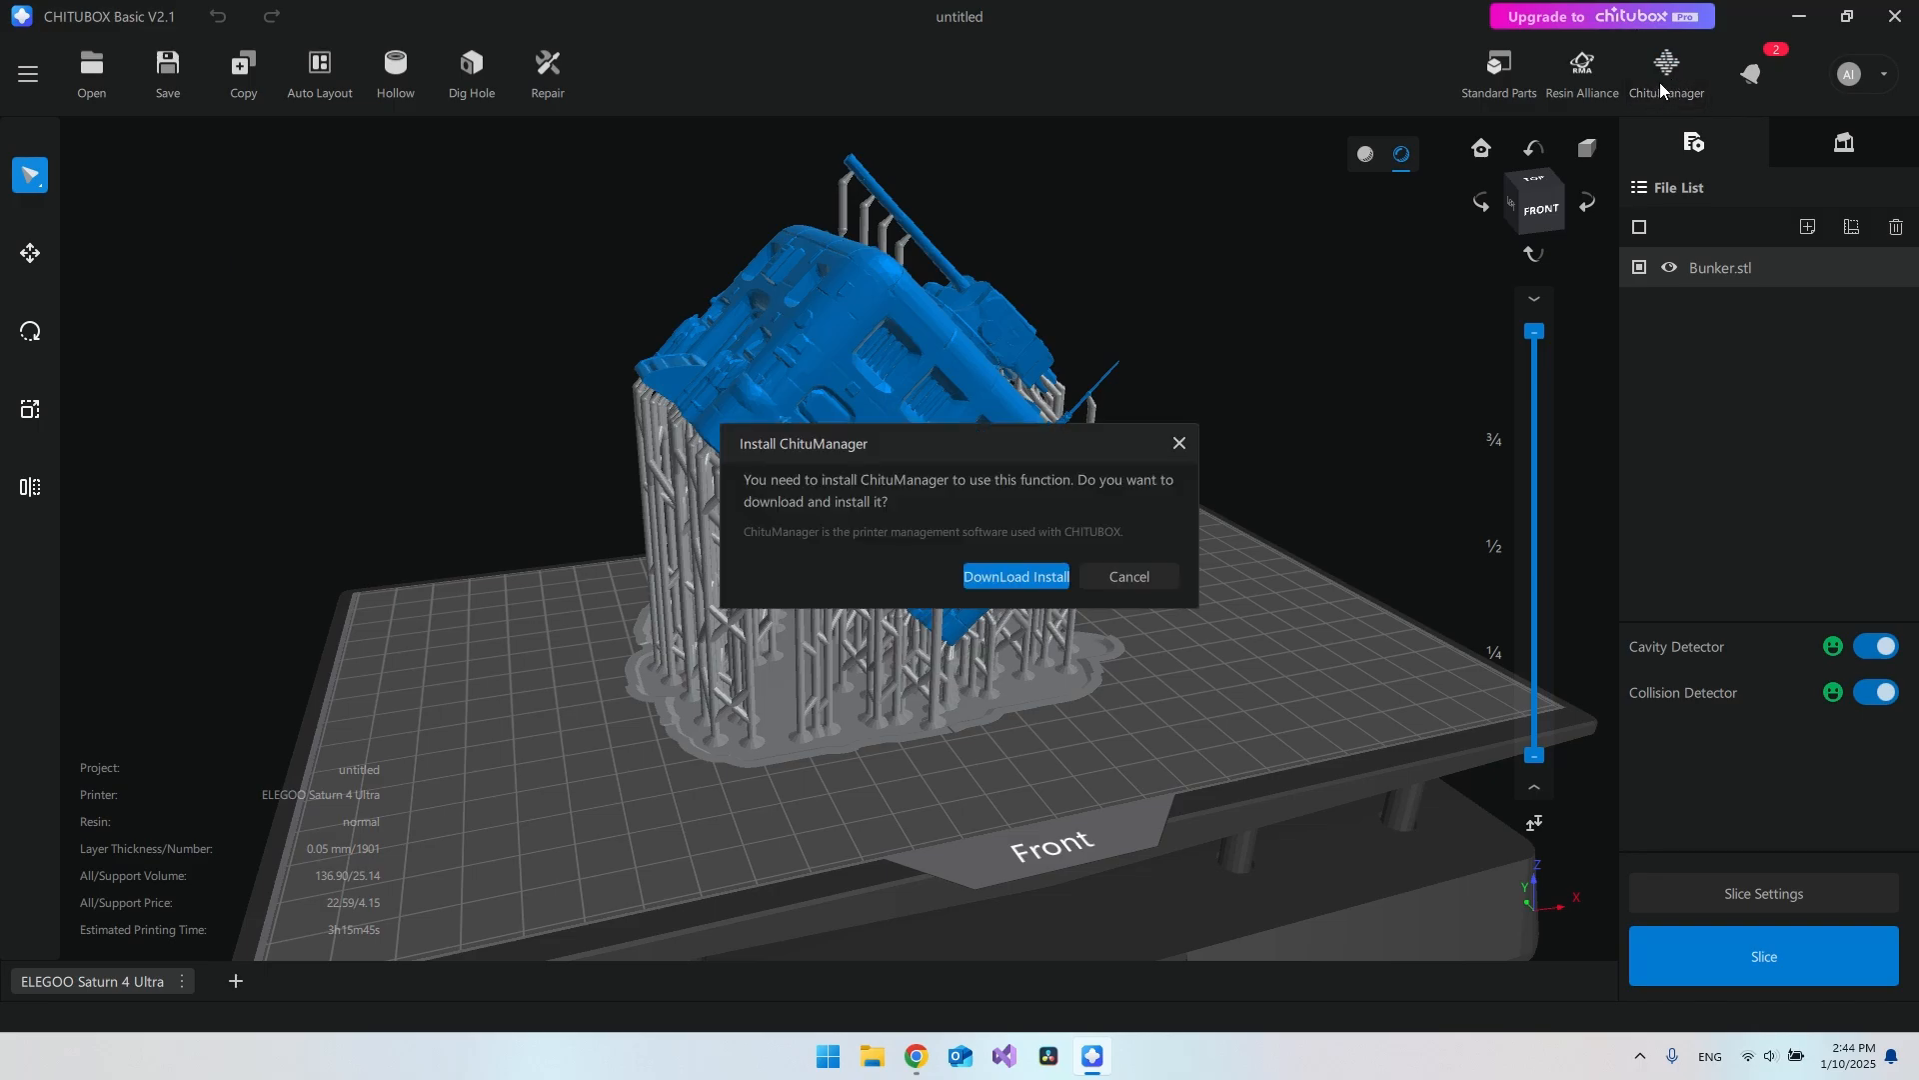
click(1016, 575)
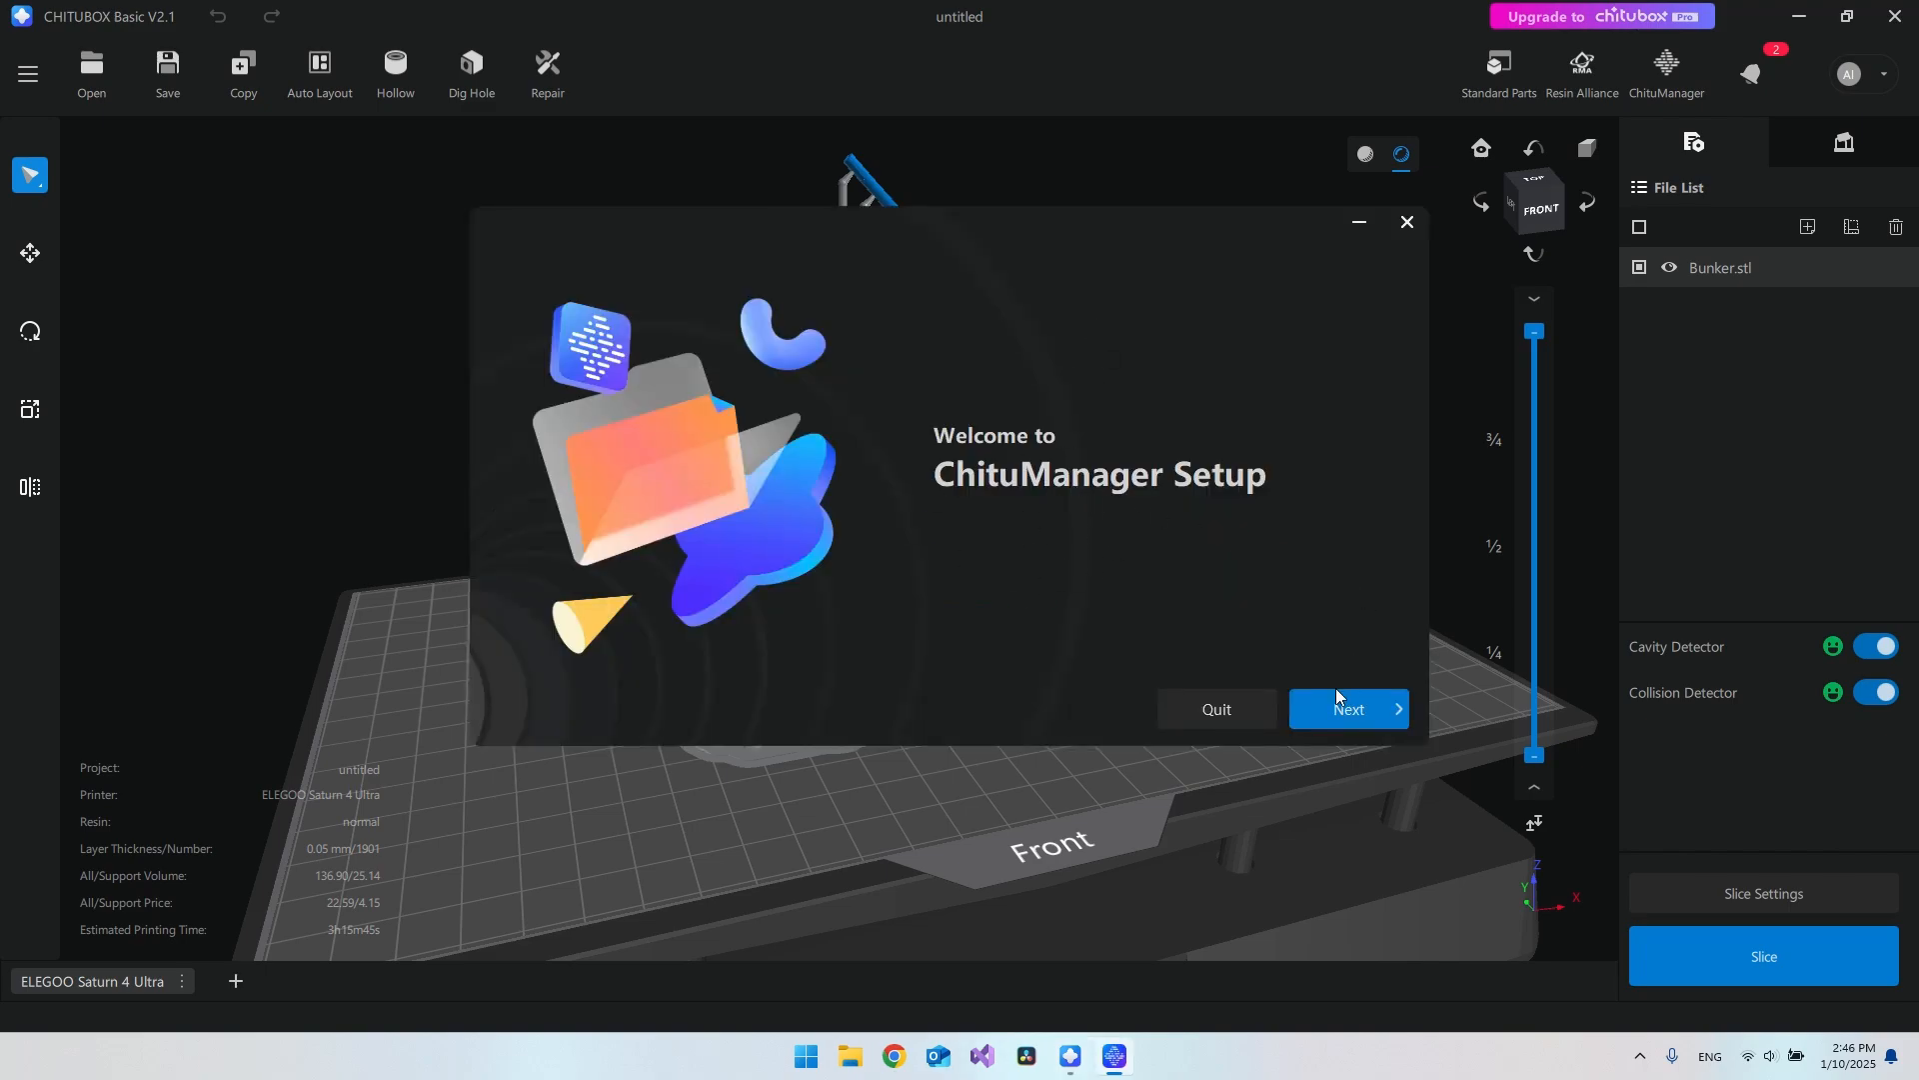
click(1338, 706)
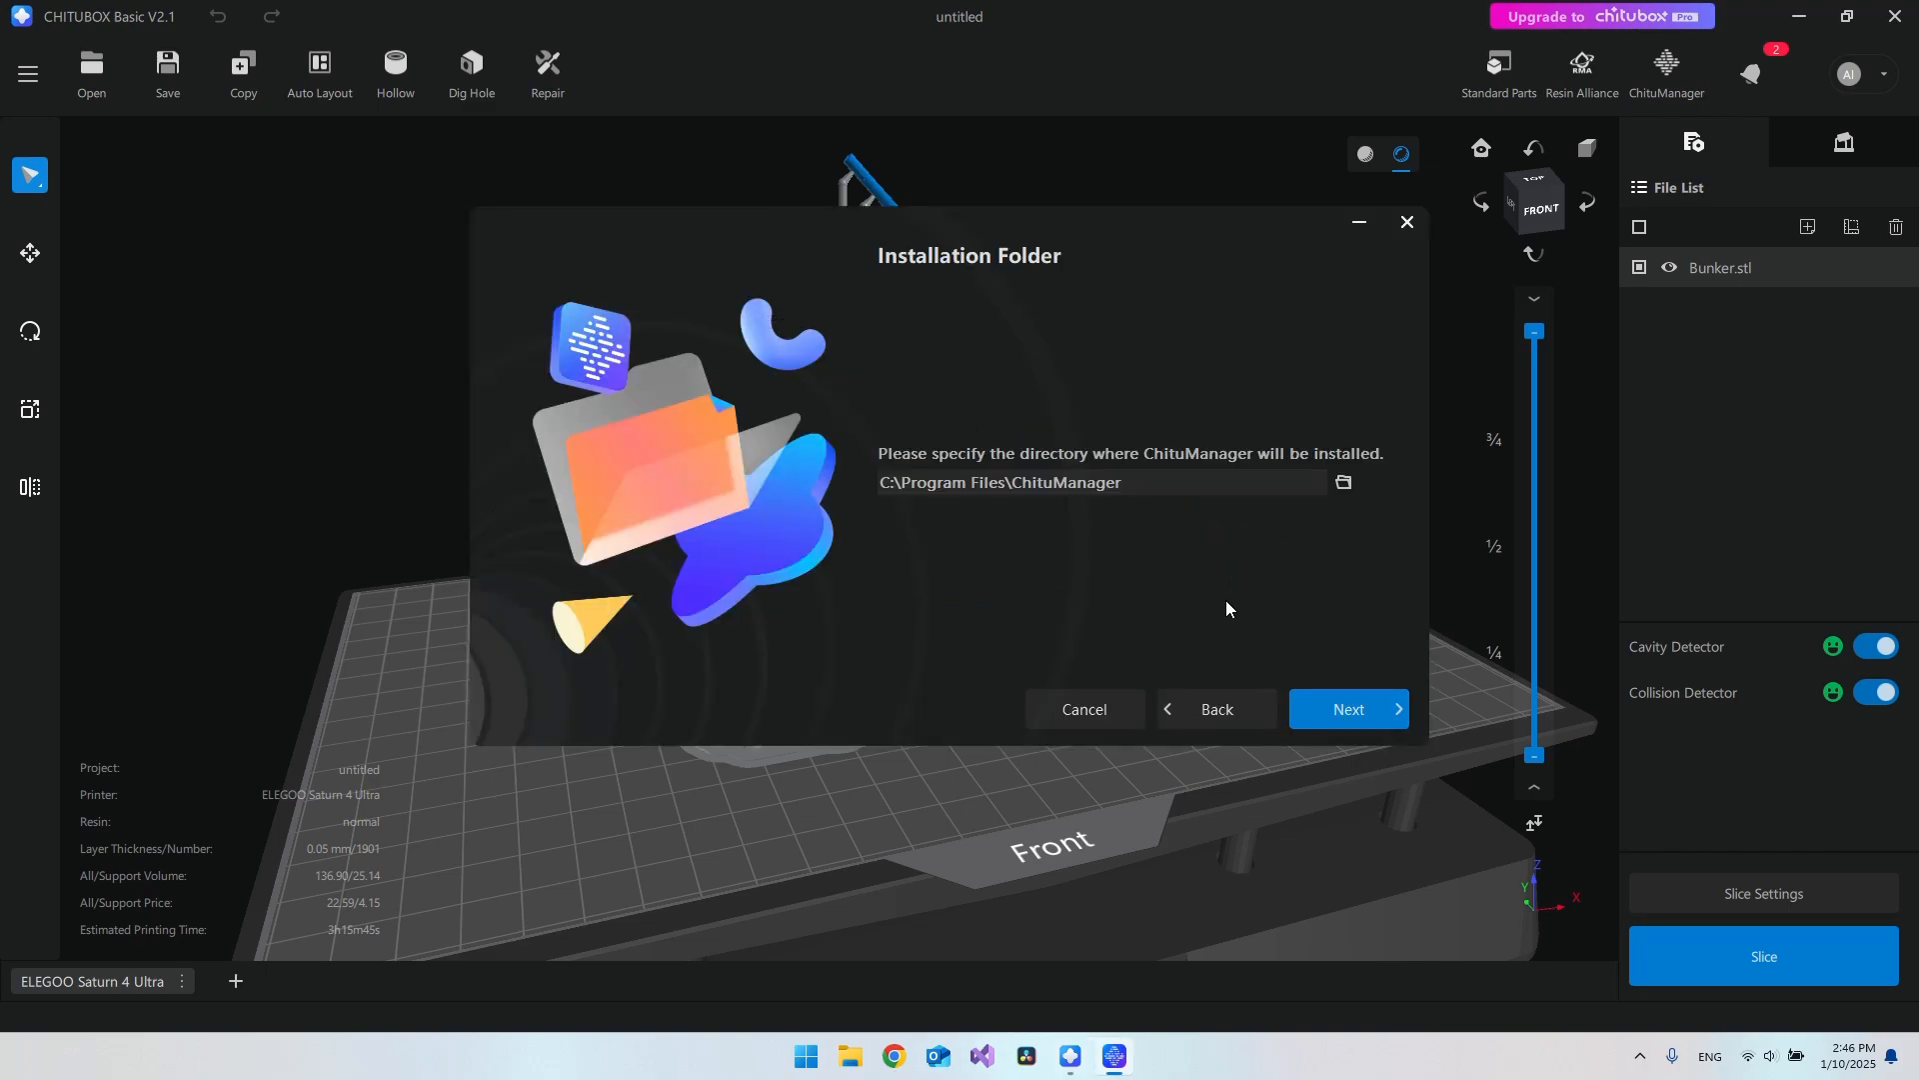
click(1328, 704)
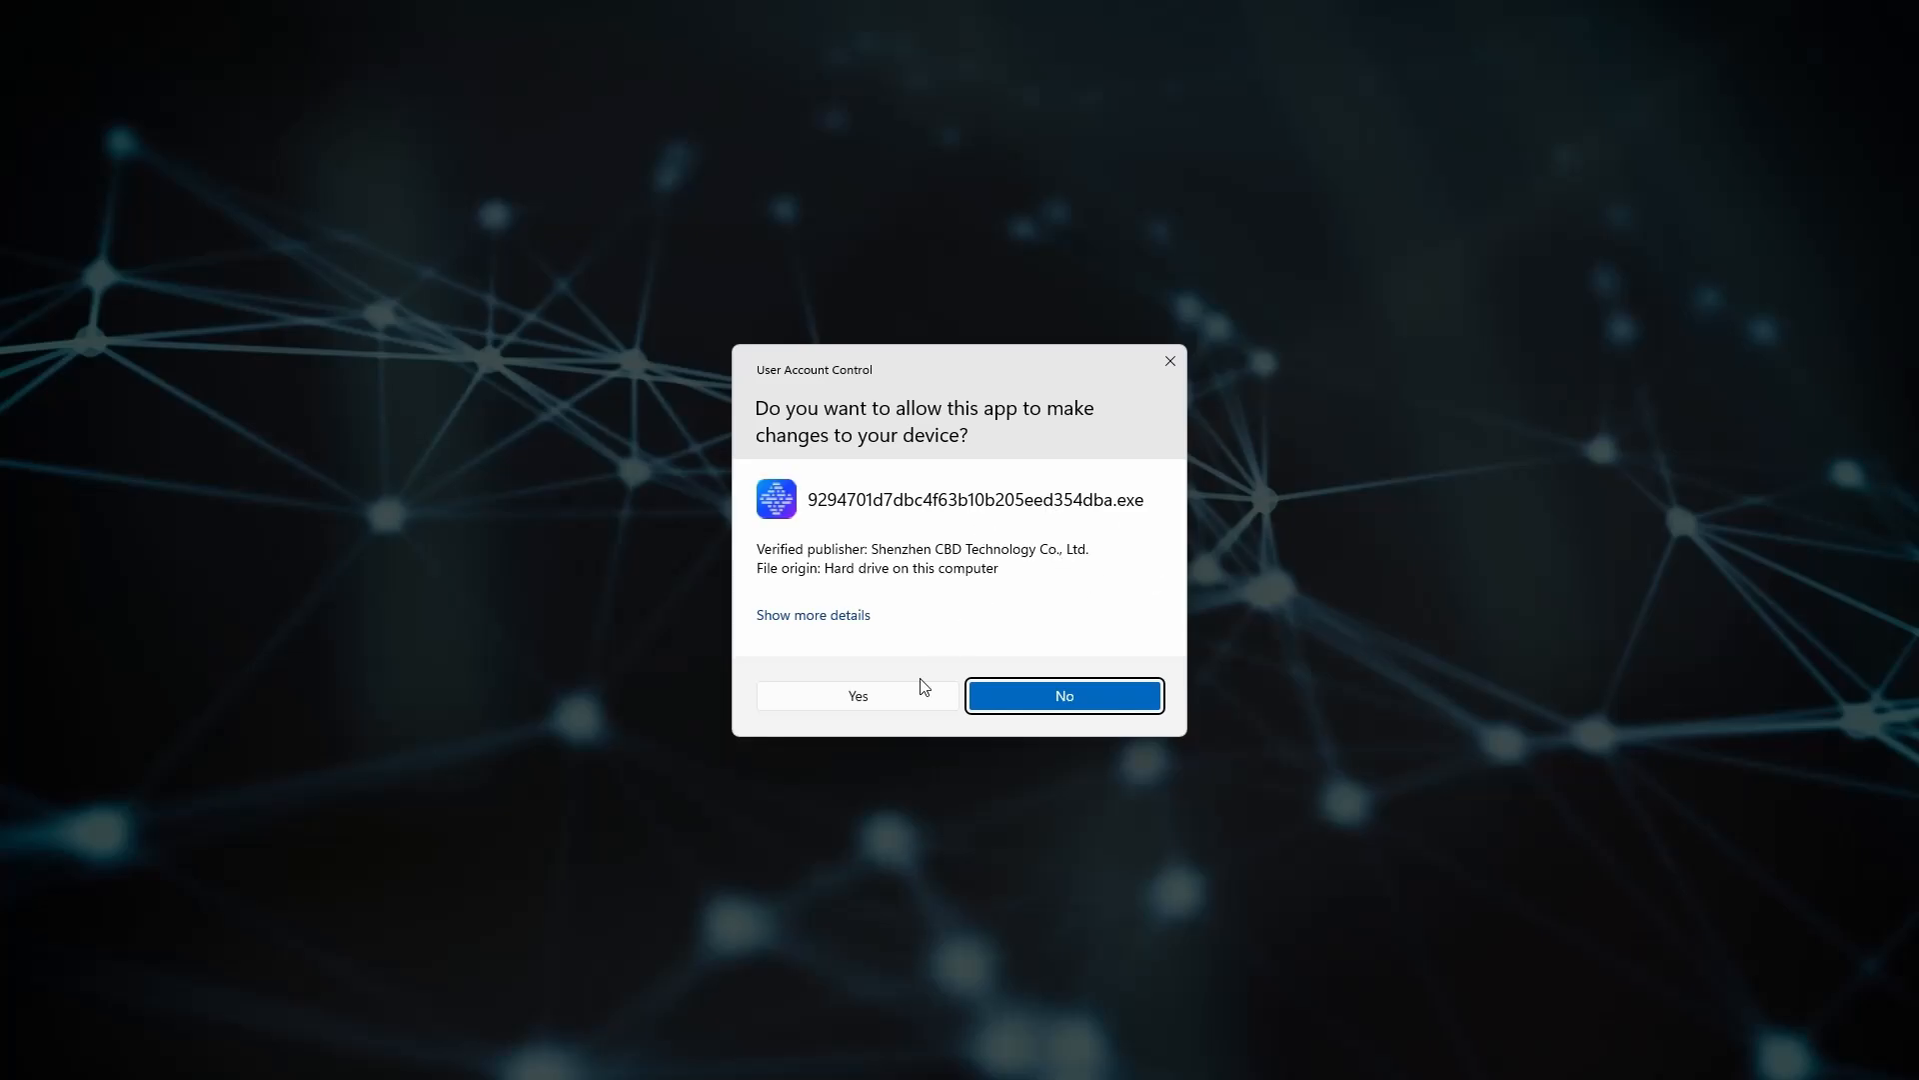
click(883, 701)
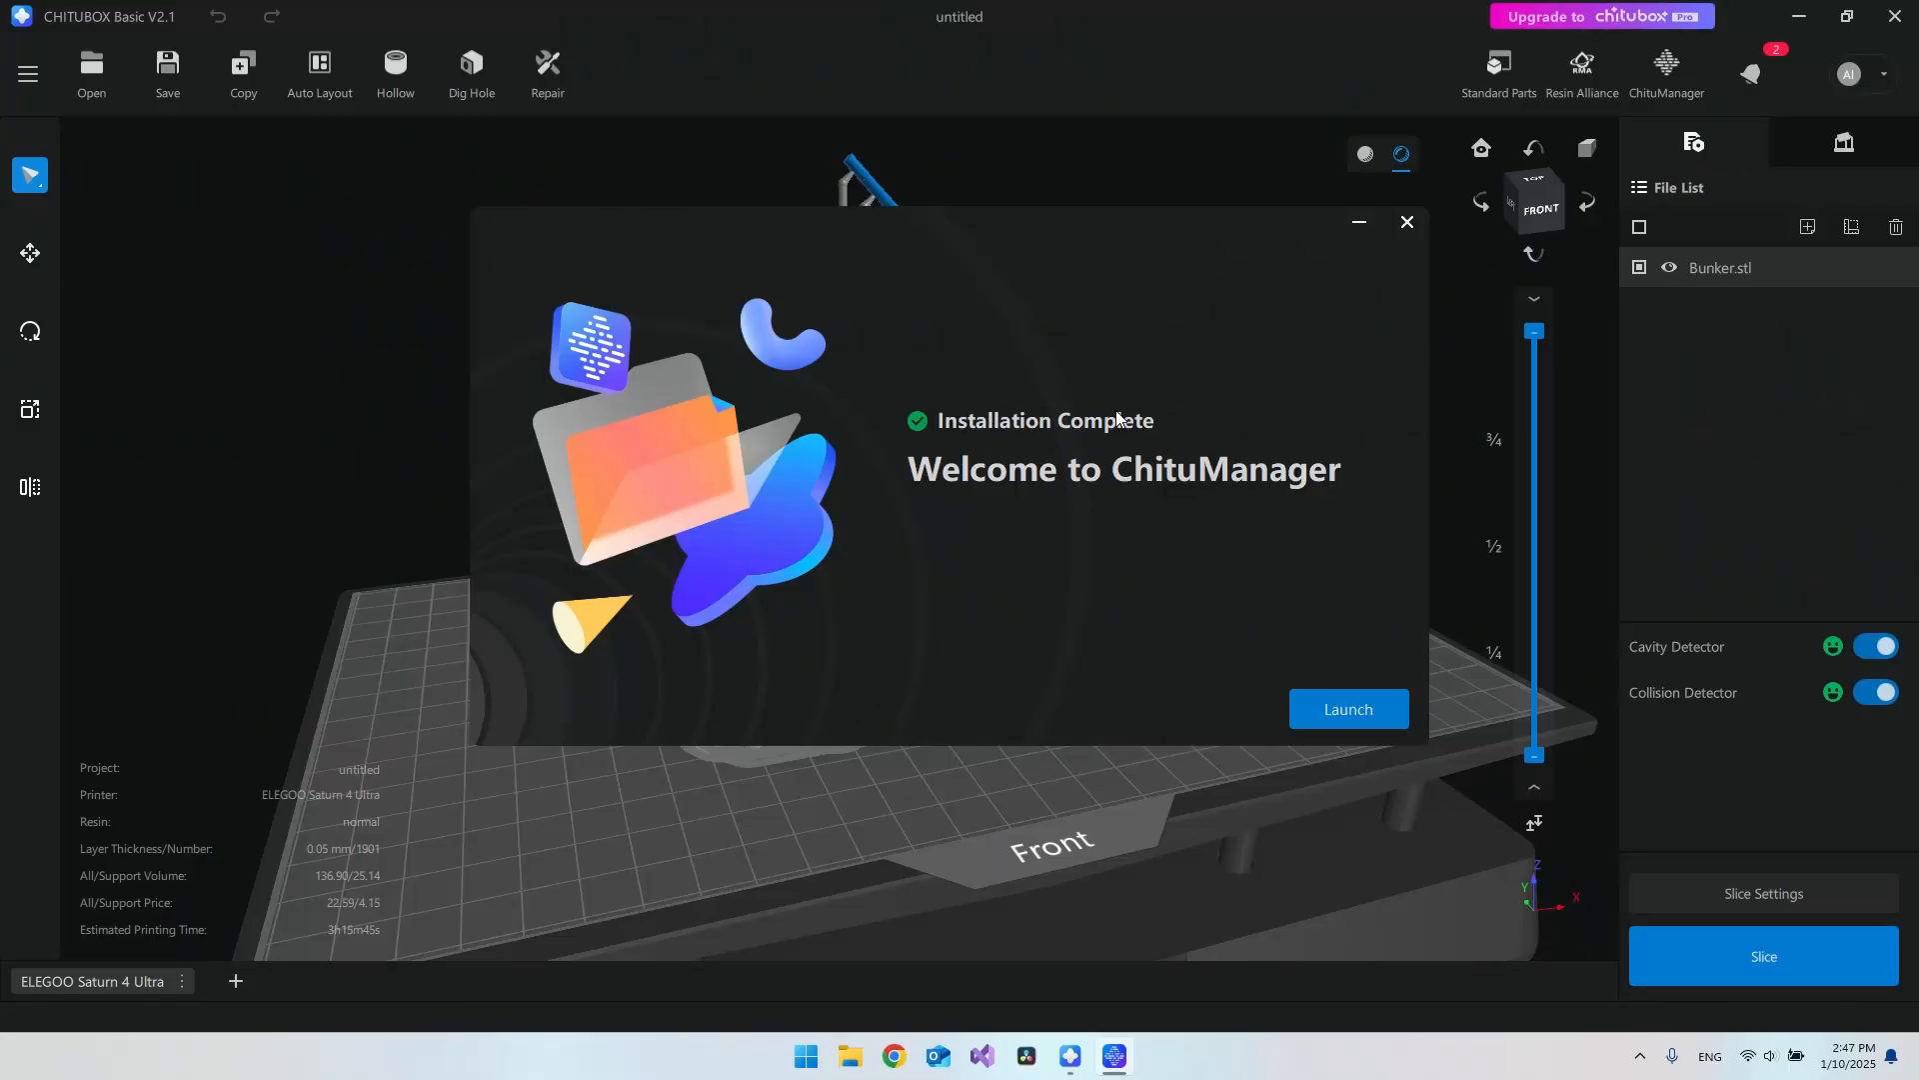
click(1350, 704)
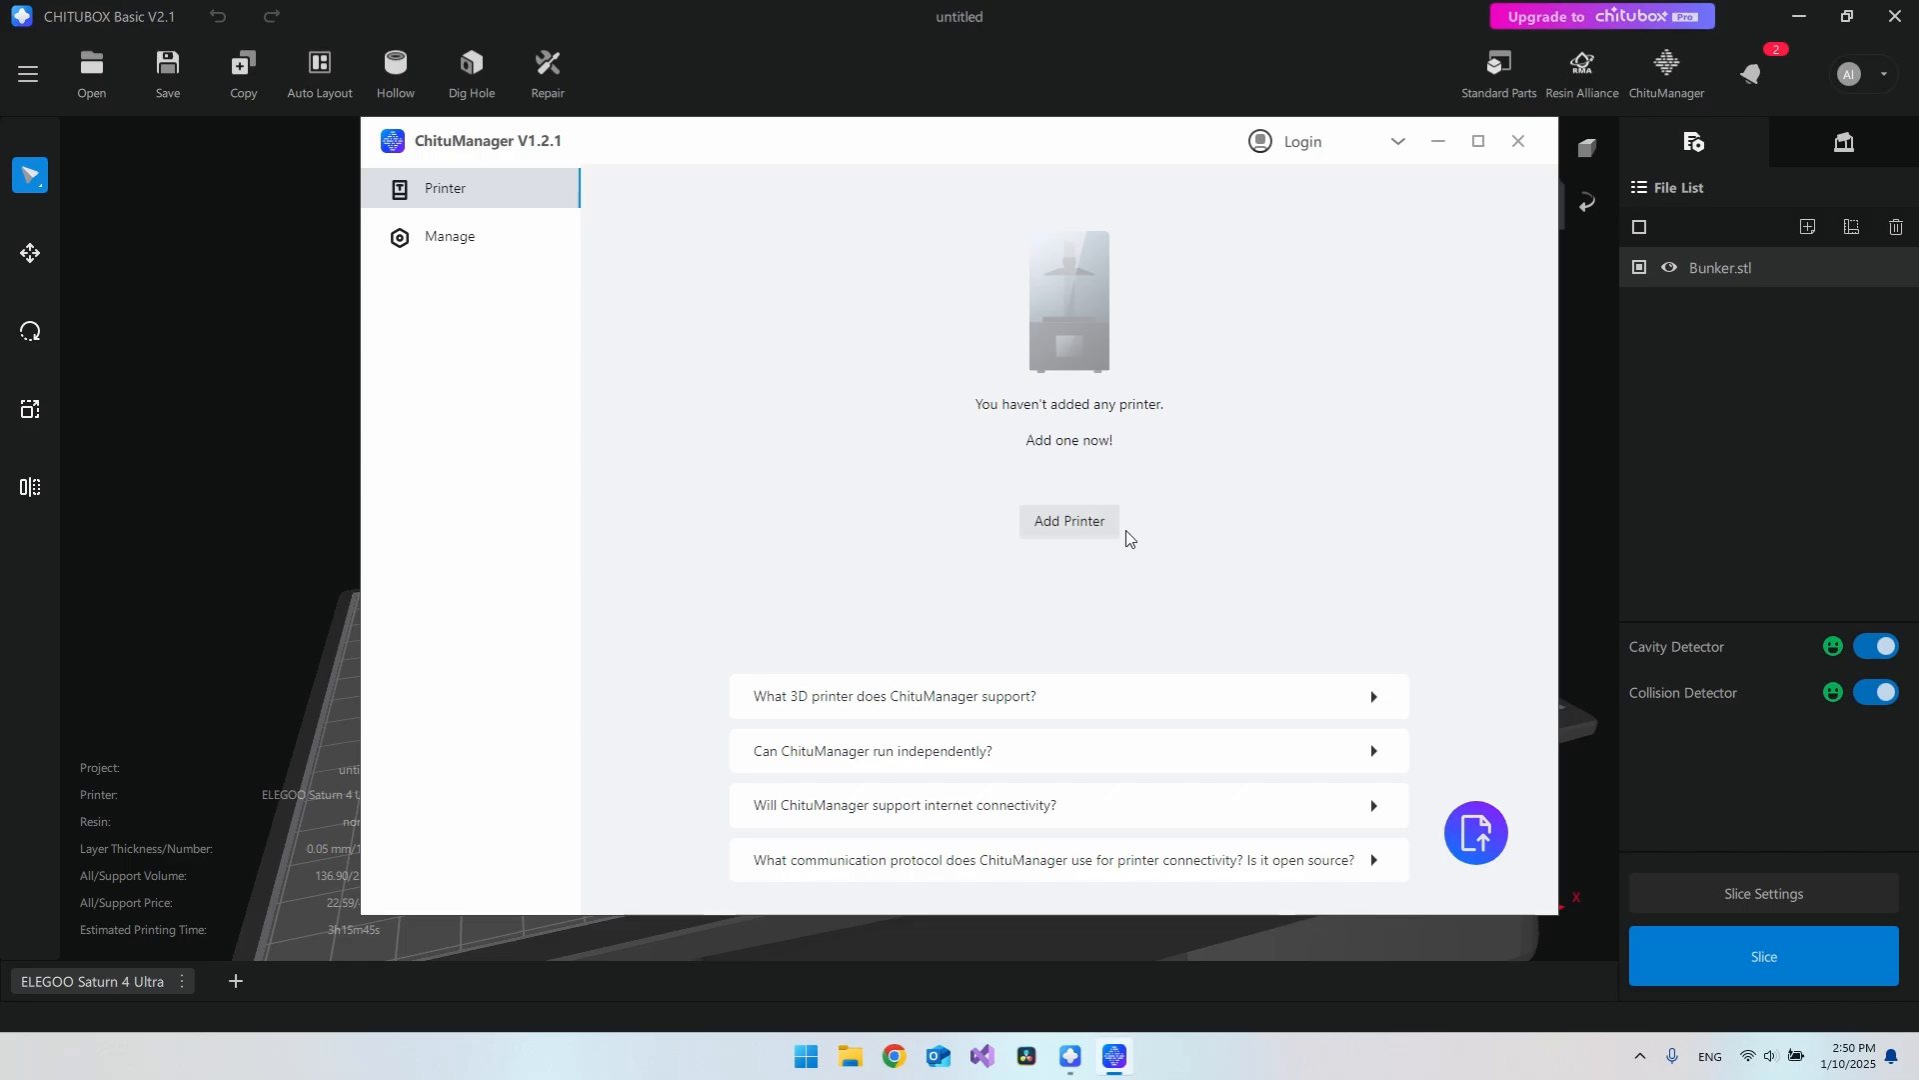
Step: Start adding a printer so ChituManager scans and lists the 3DPrinter at 192.168.1.17
click(1068, 525)
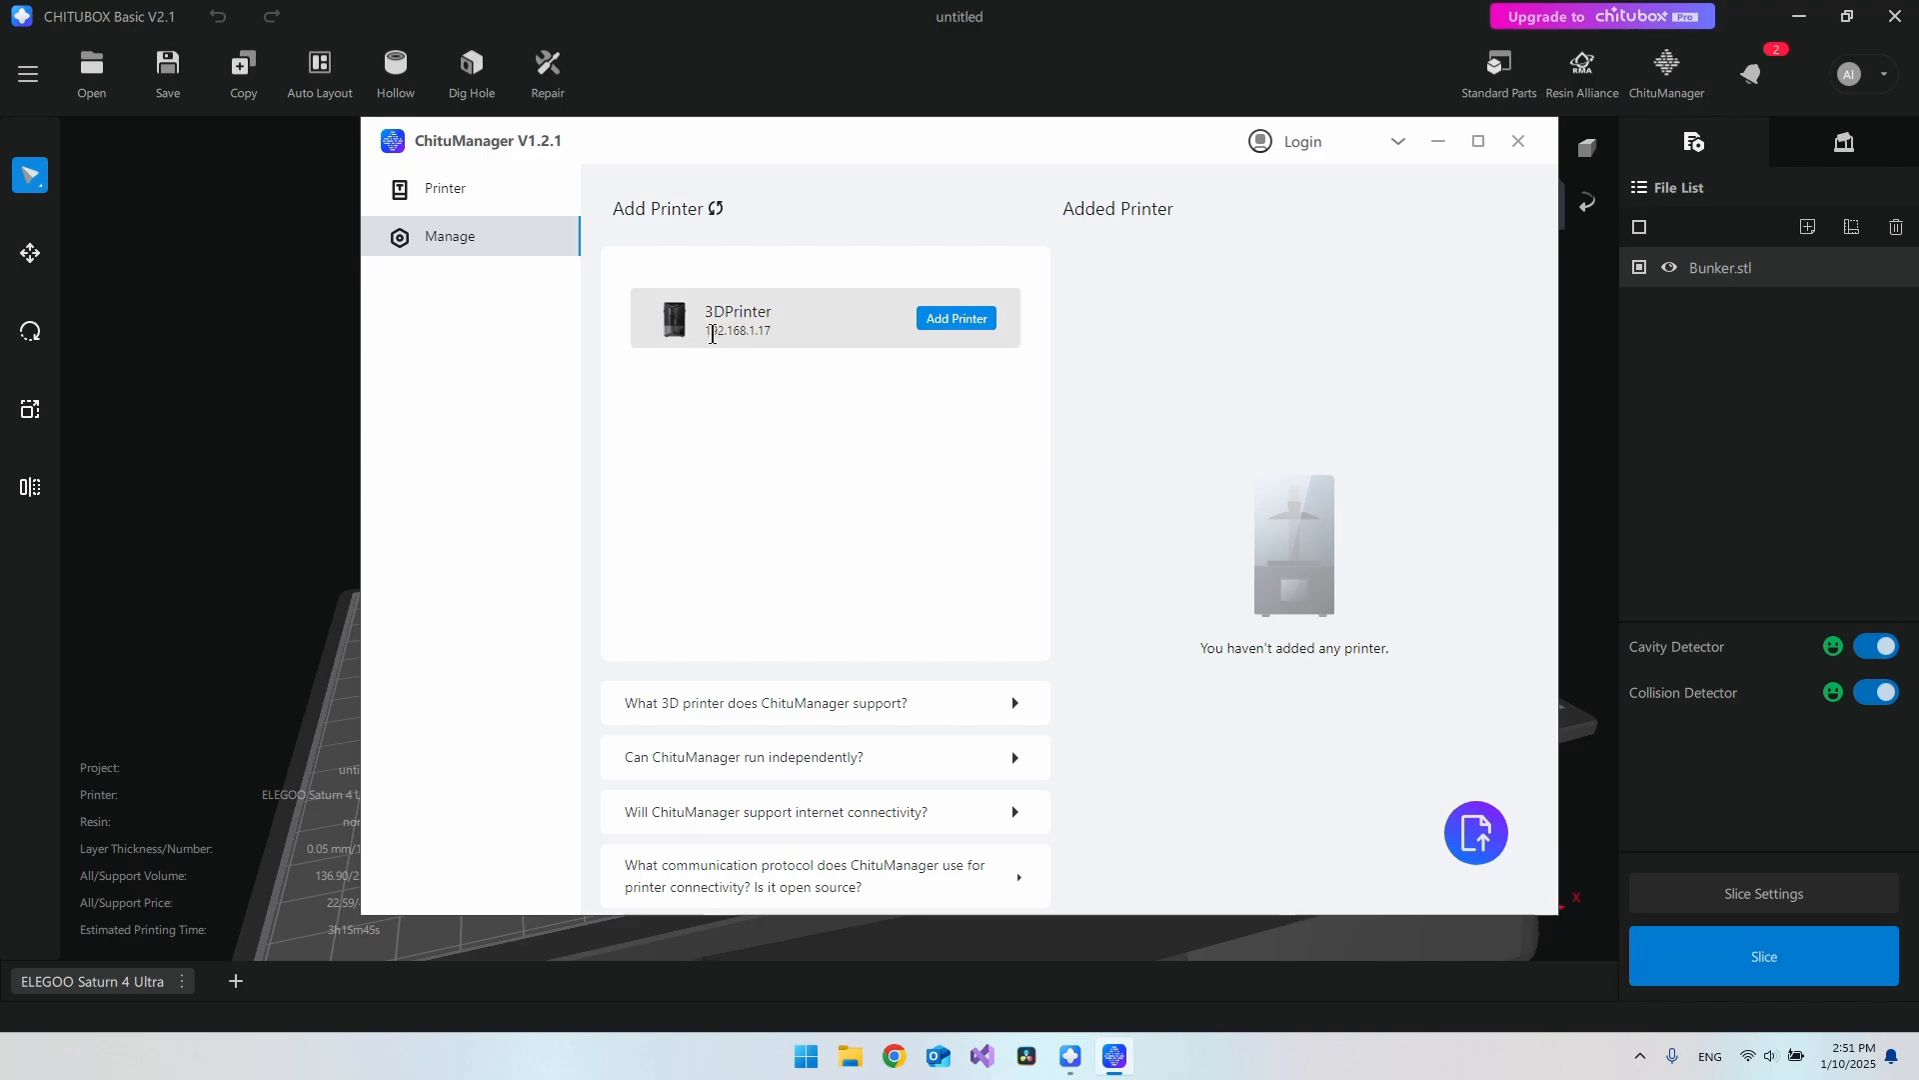
drag(706, 333, 808, 334)
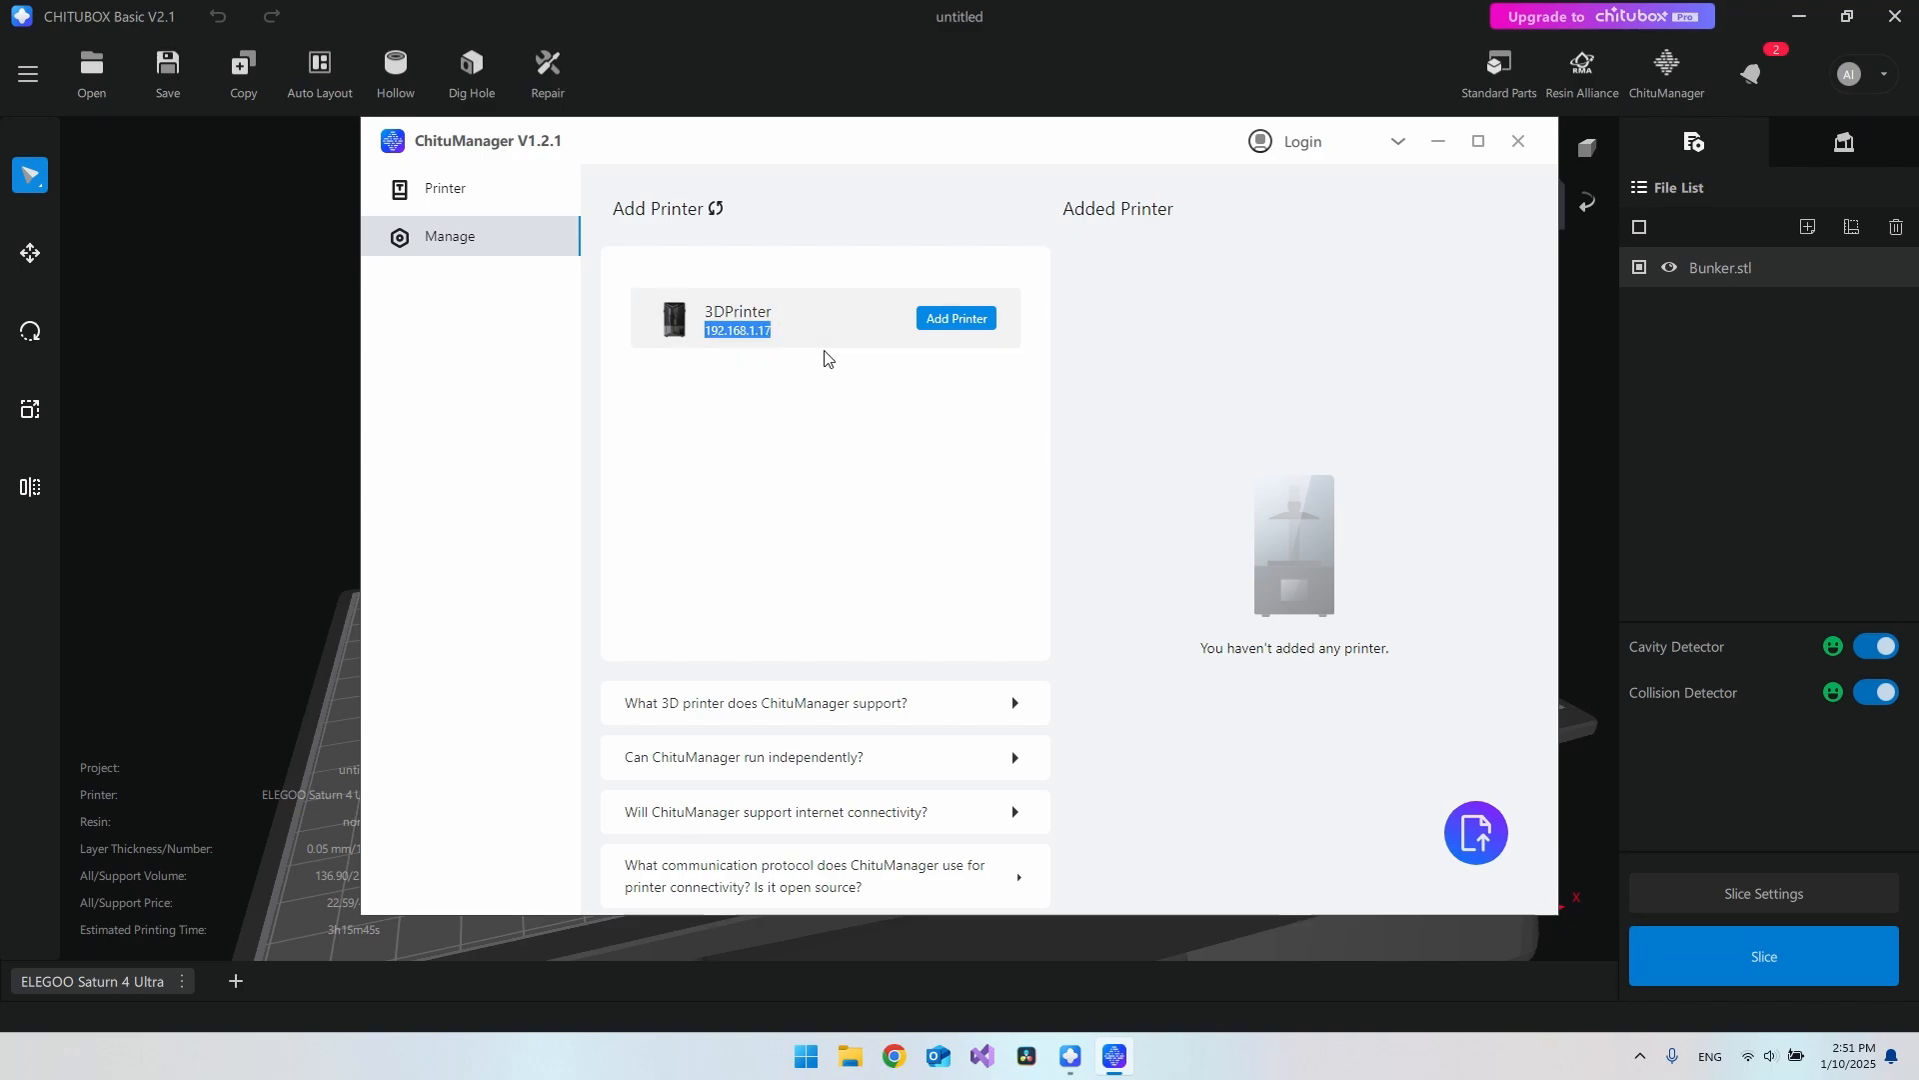
click(709, 330)
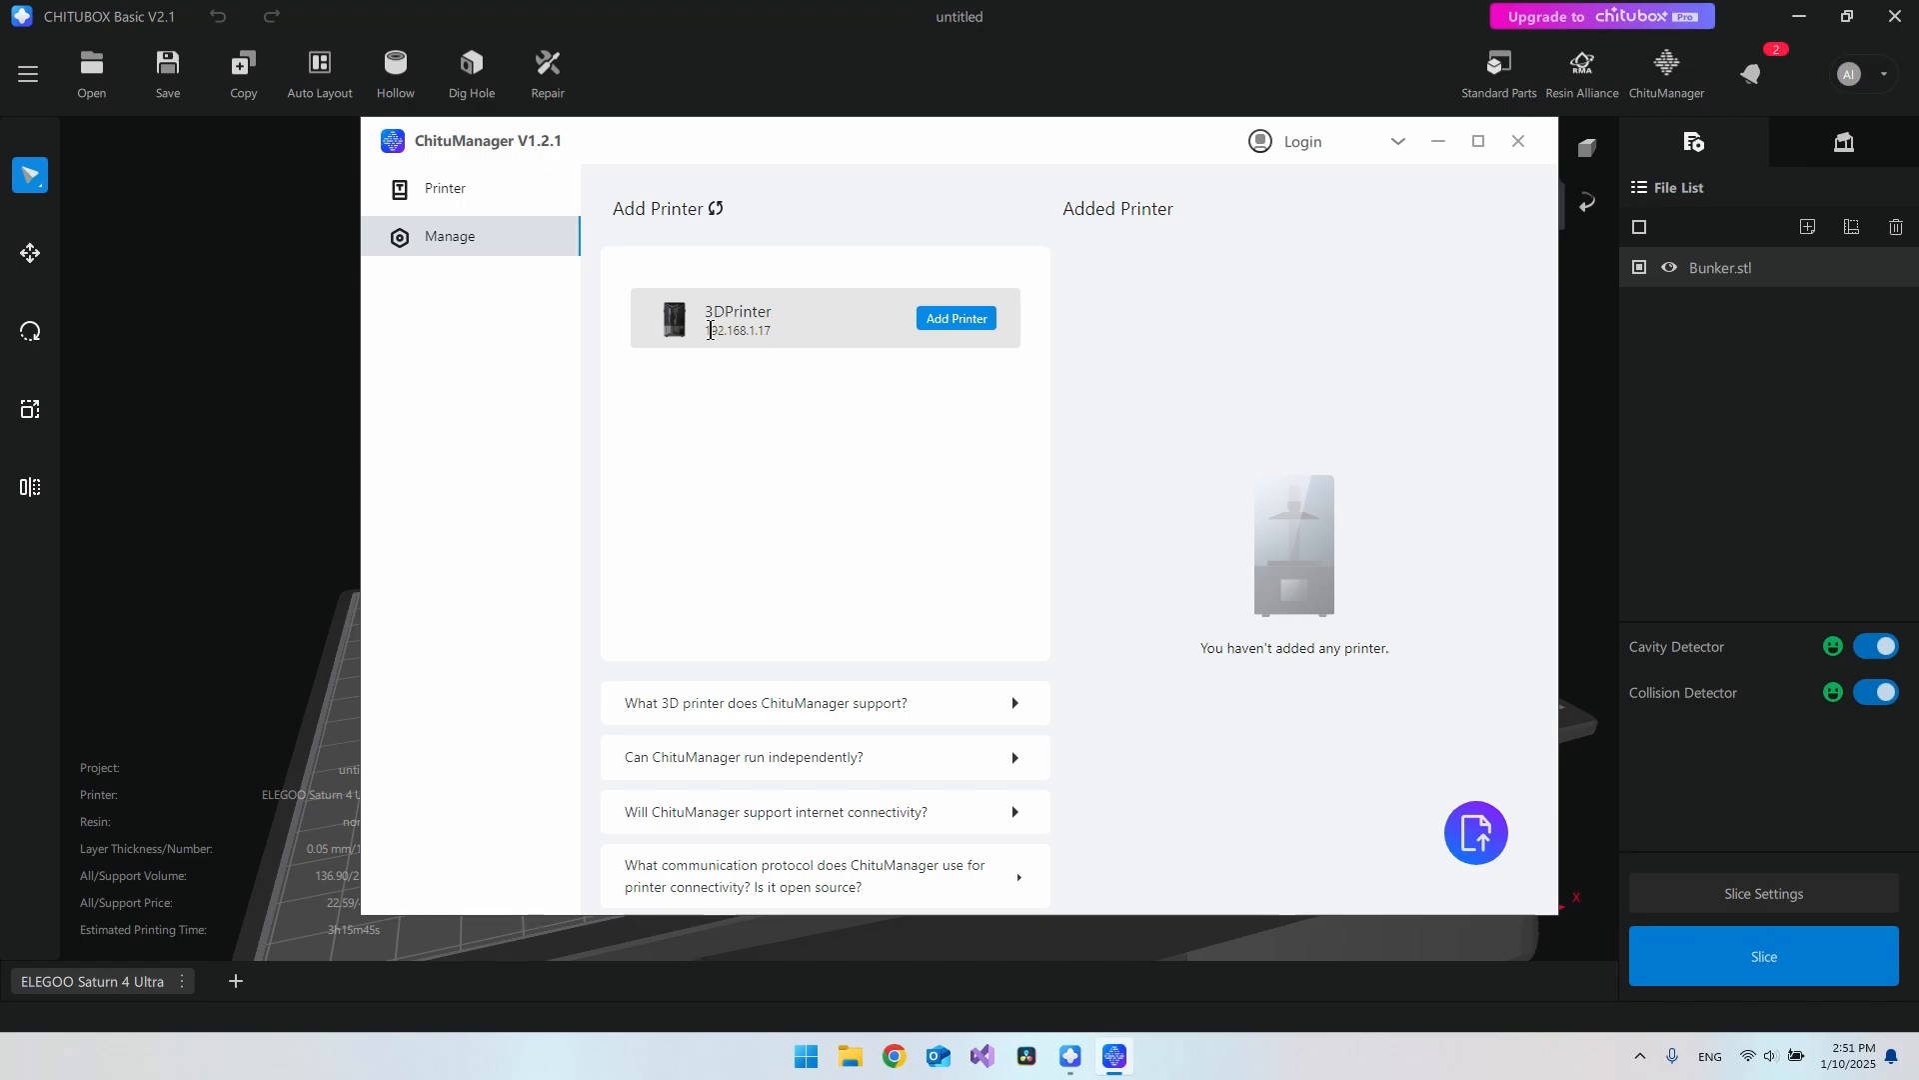
drag(708, 330, 775, 332)
click(880, 410)
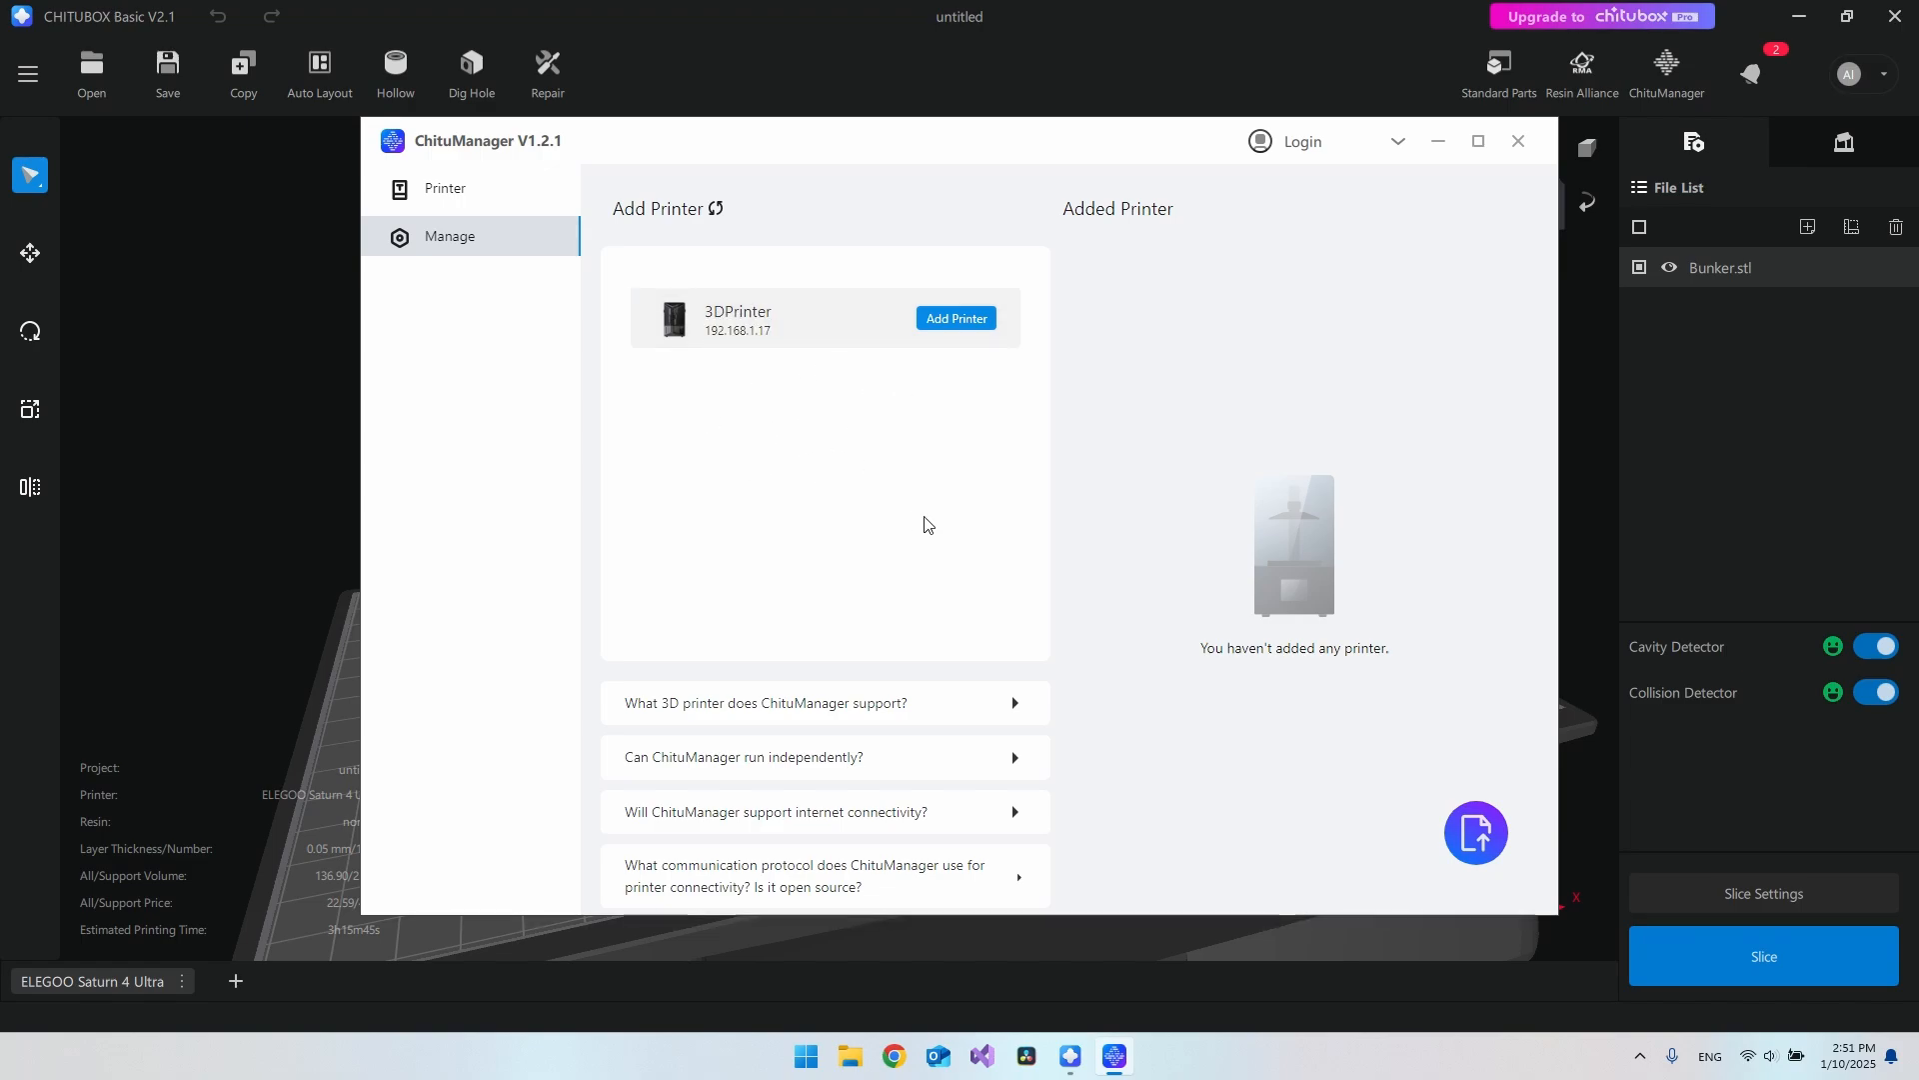
click(1748, 956)
Step: Open Command Prompt and ping 192.168.1.17 to confirm the printer replies
key(super)
text(cmd)
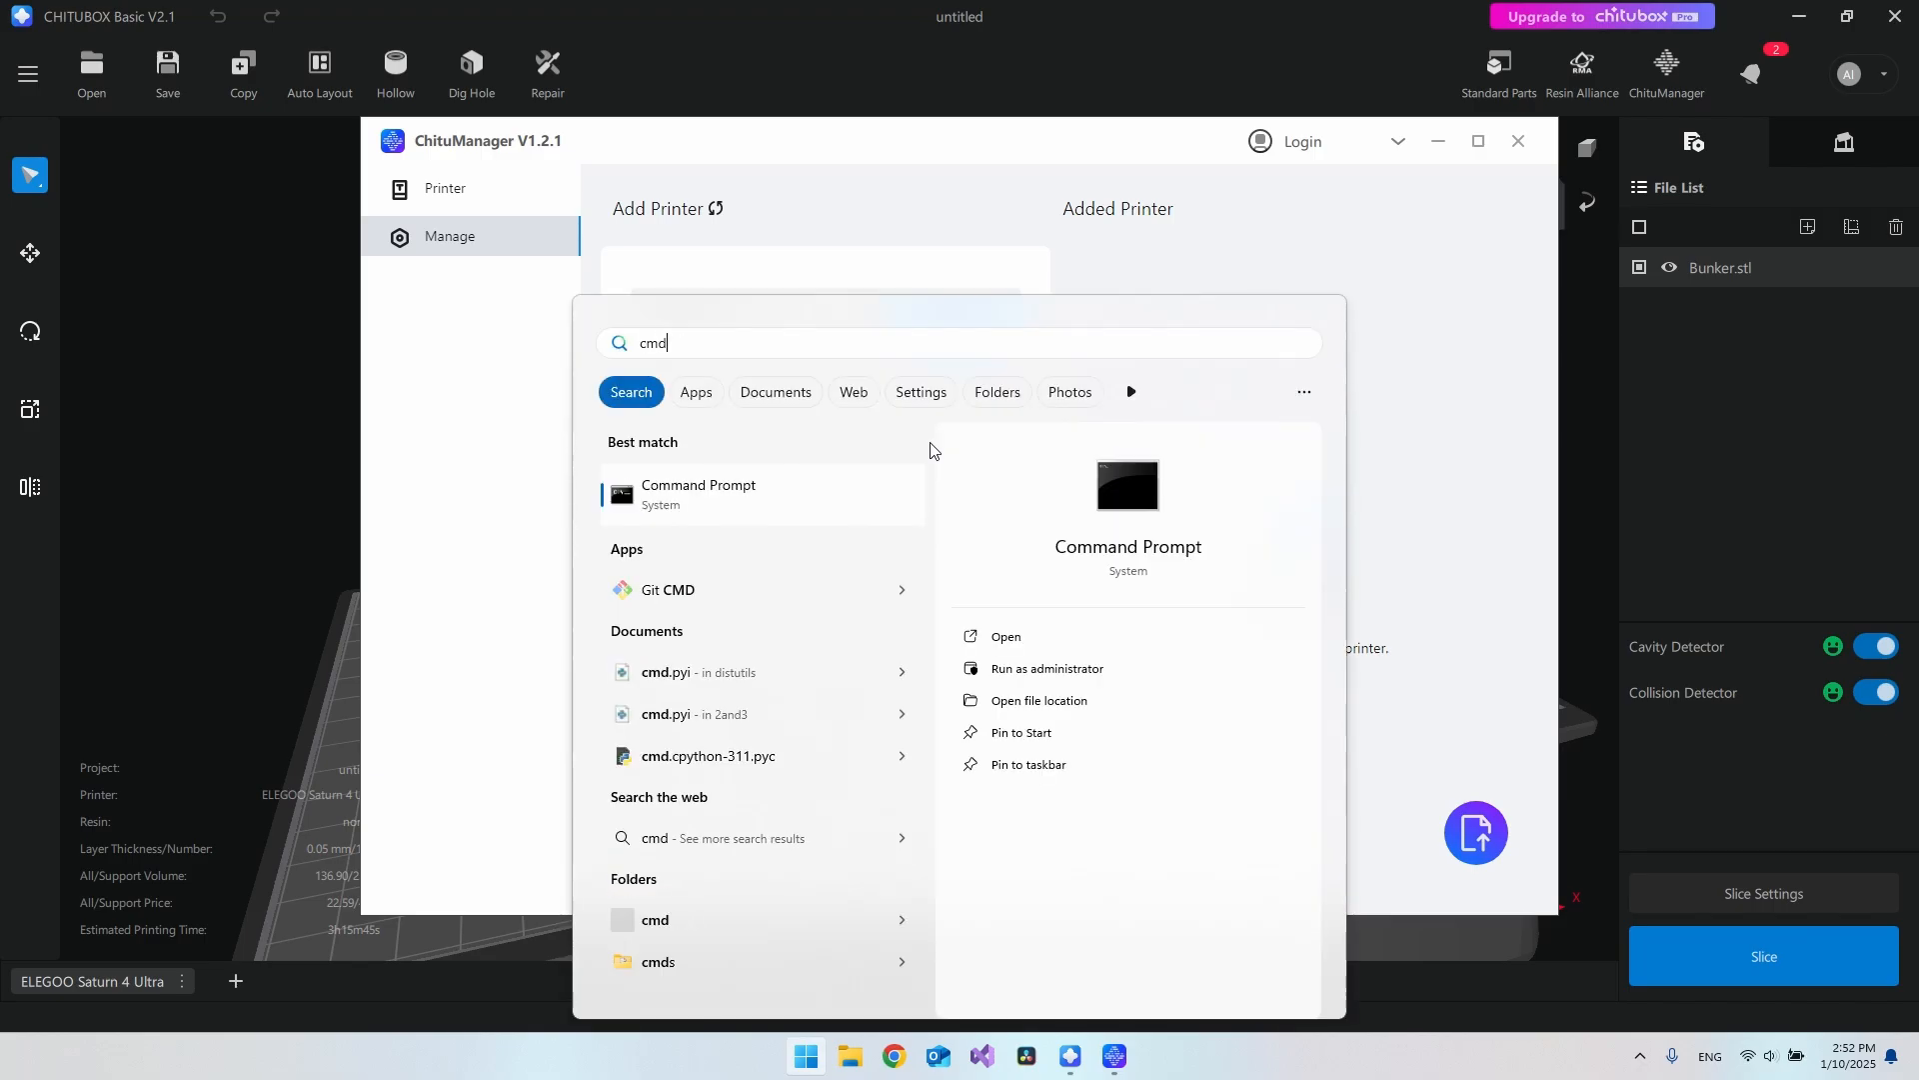
key(Return)
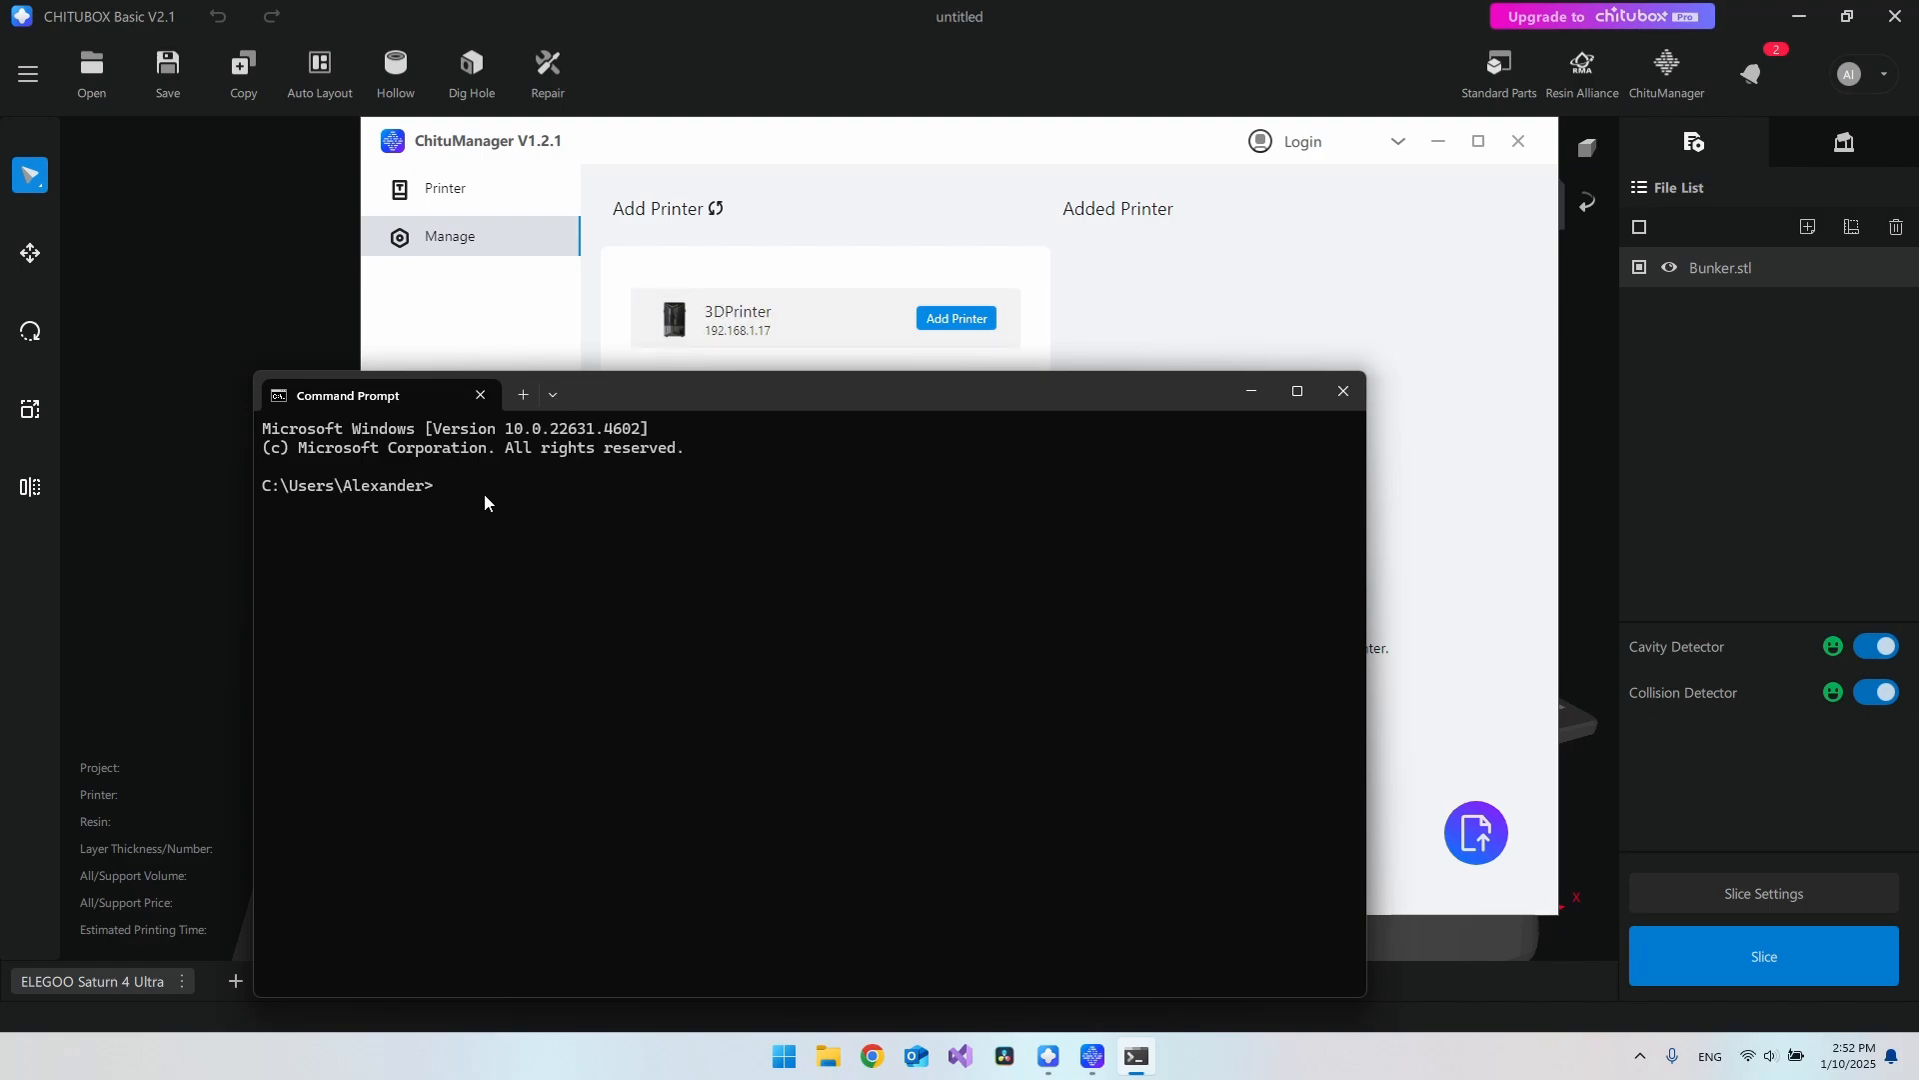
text(ping 192.168.1.17)
key(Return)
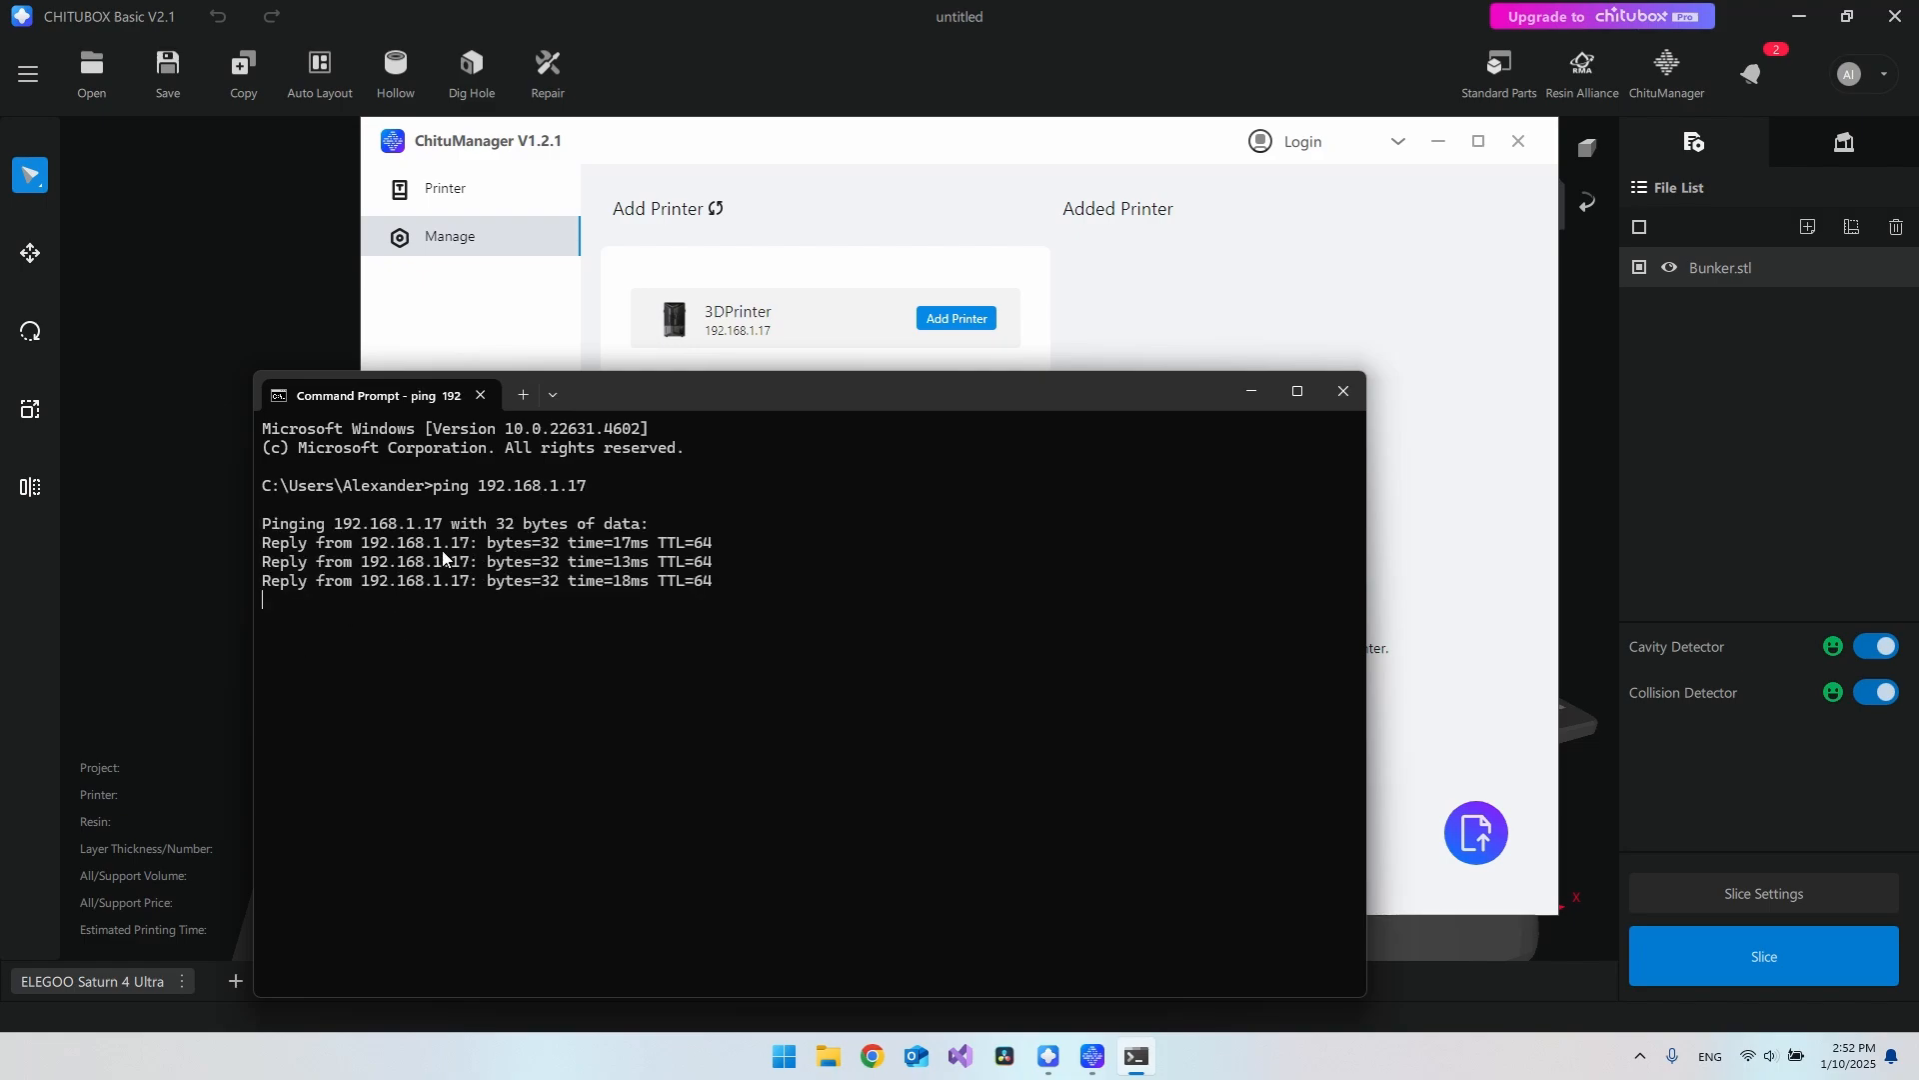
mouse_move(488, 547)
mouse_down()
mouse_move(728, 600)
mouse_move(490, 544)
mouse_up()
click(714, 597)
click(568, 552)
Step: Ping 192.168.1.18 and compare its unreachable result with the 192.168.1.17 replies
key(Up)
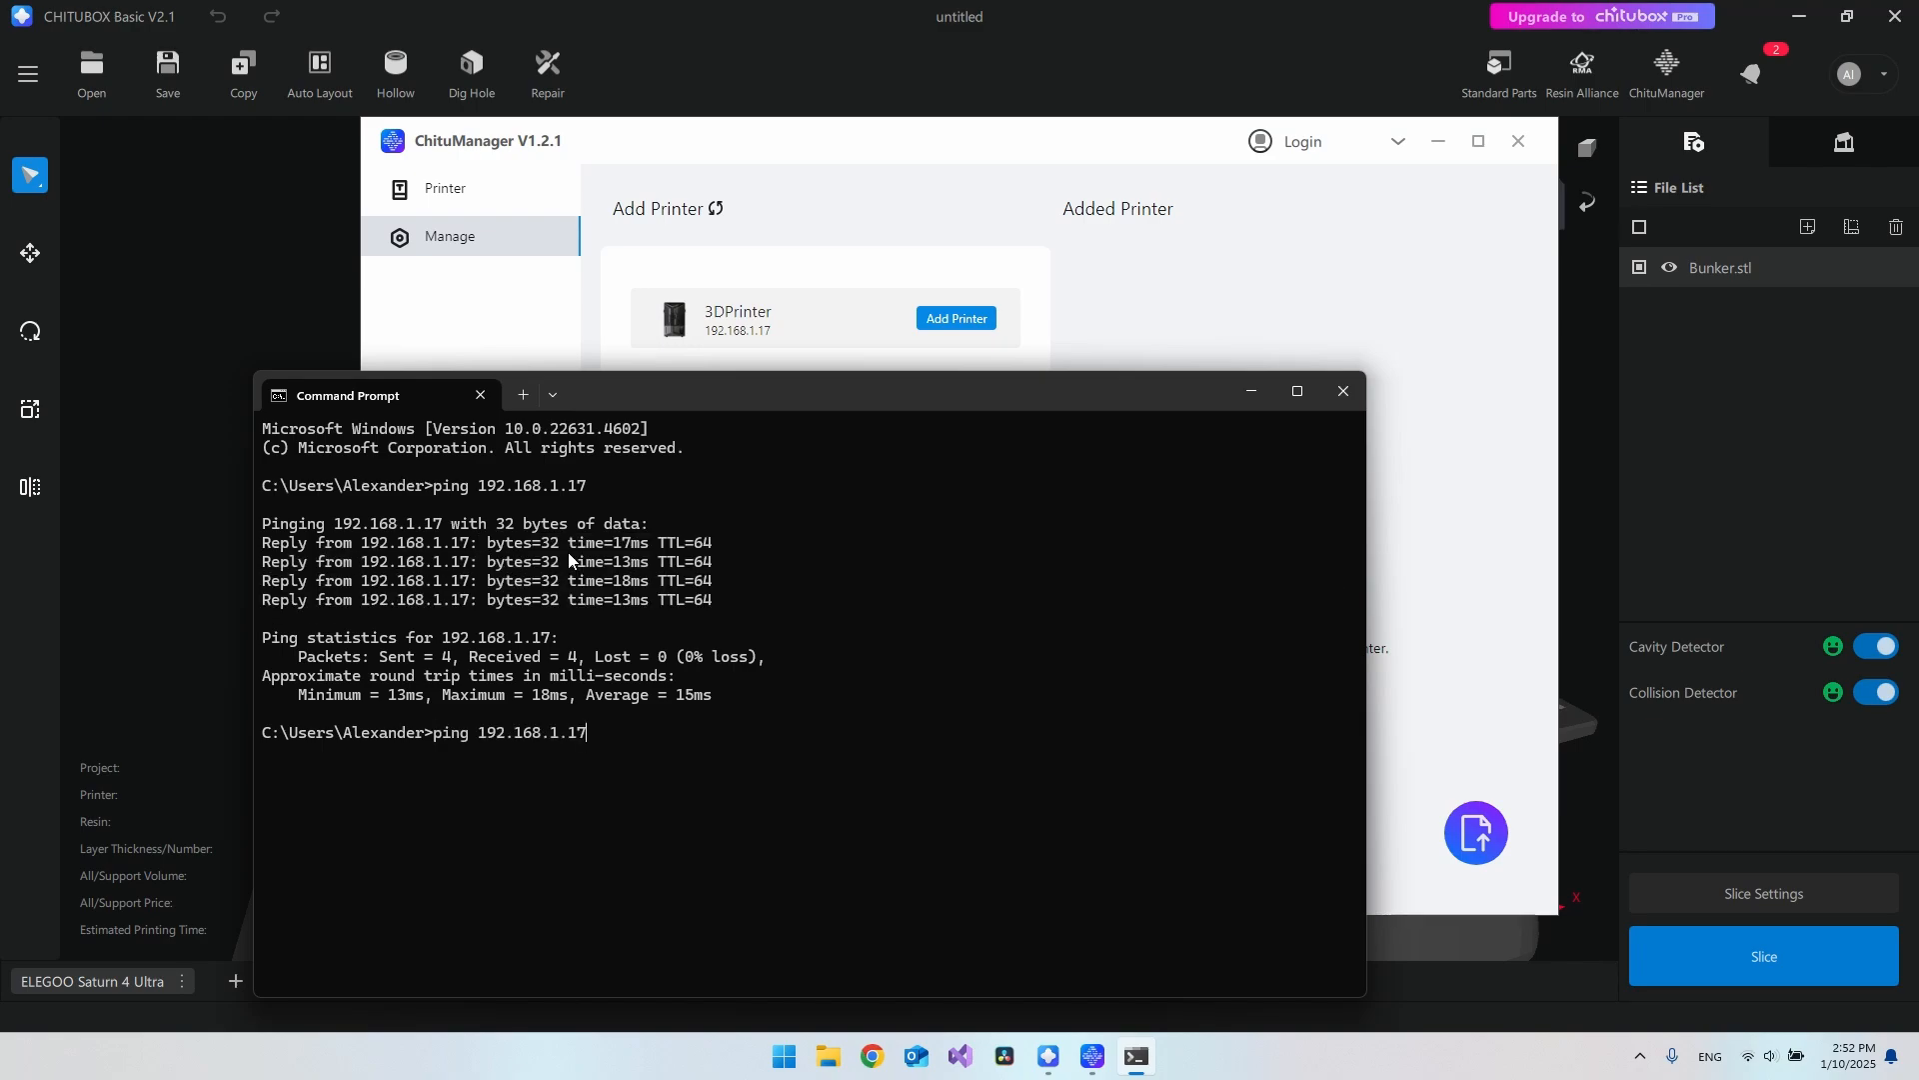
key(BackSpace)
key(Return)
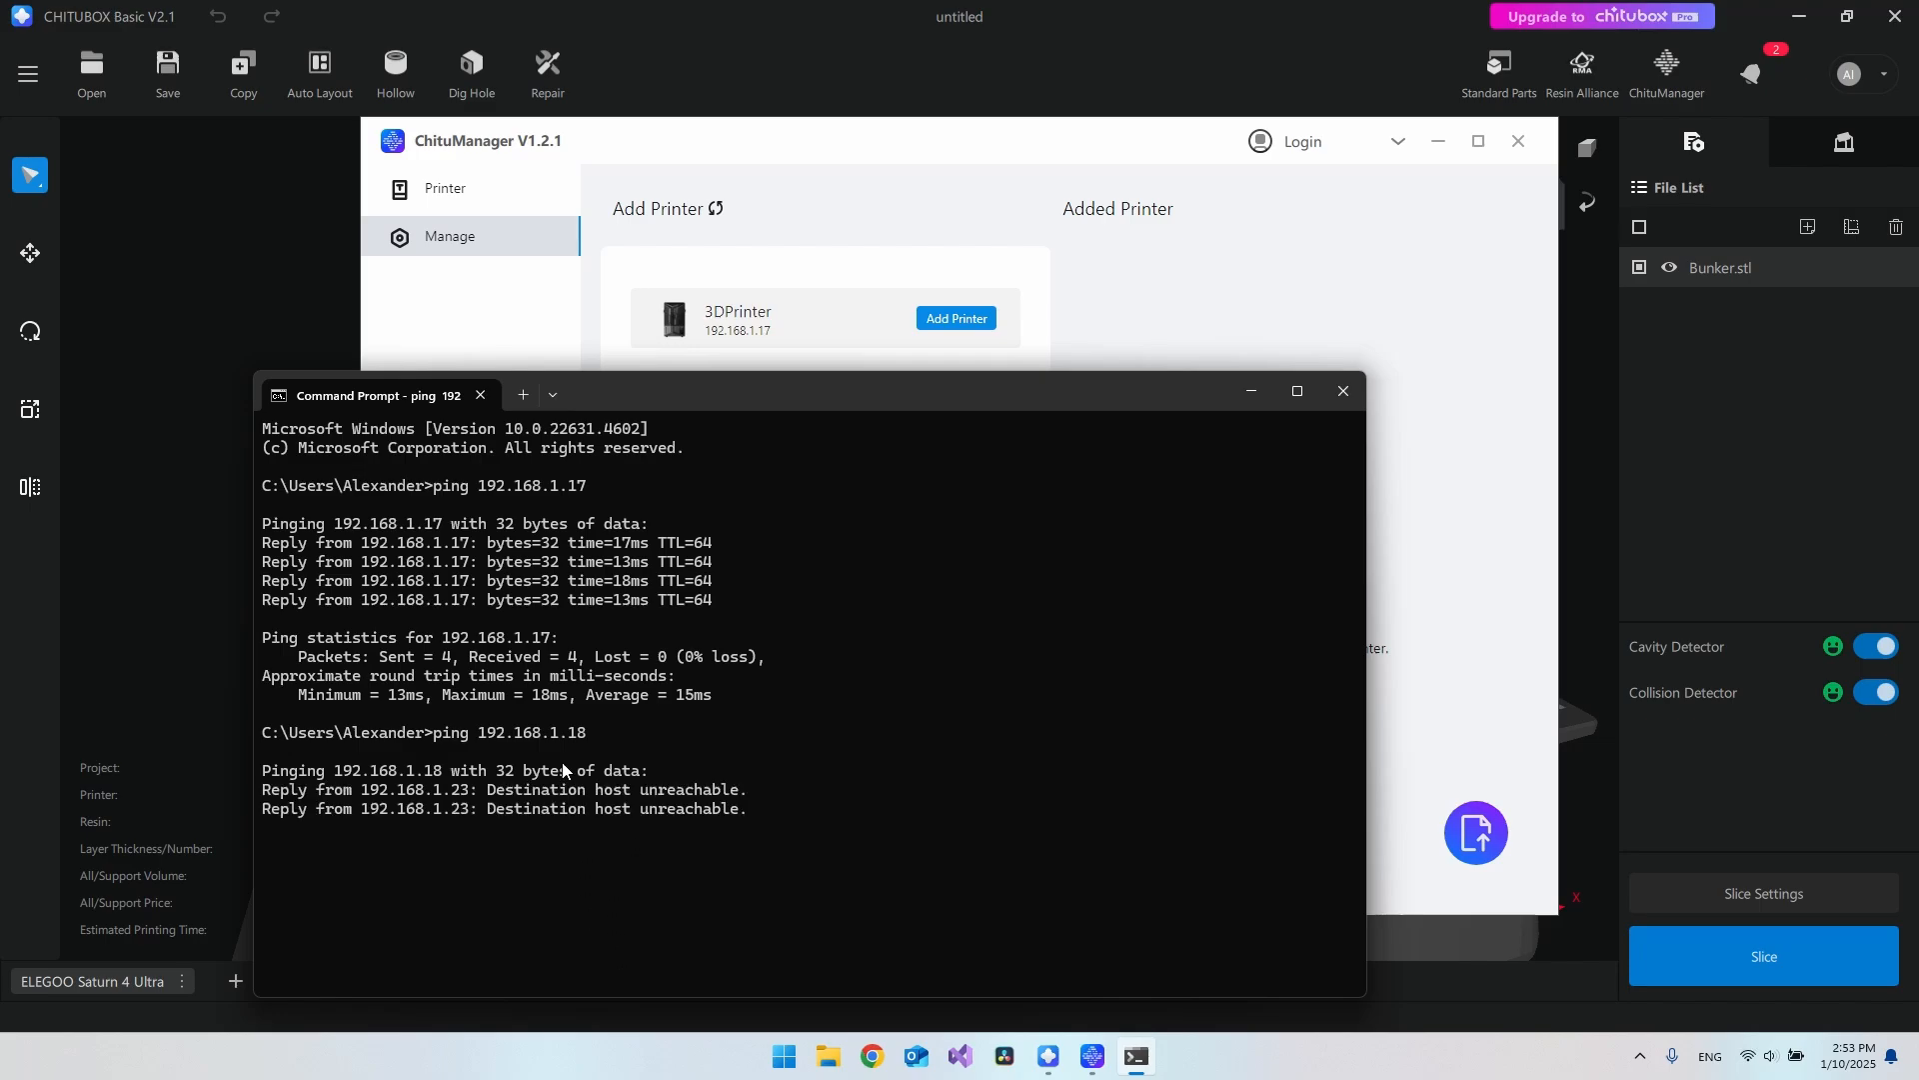
drag(491, 796, 716, 795)
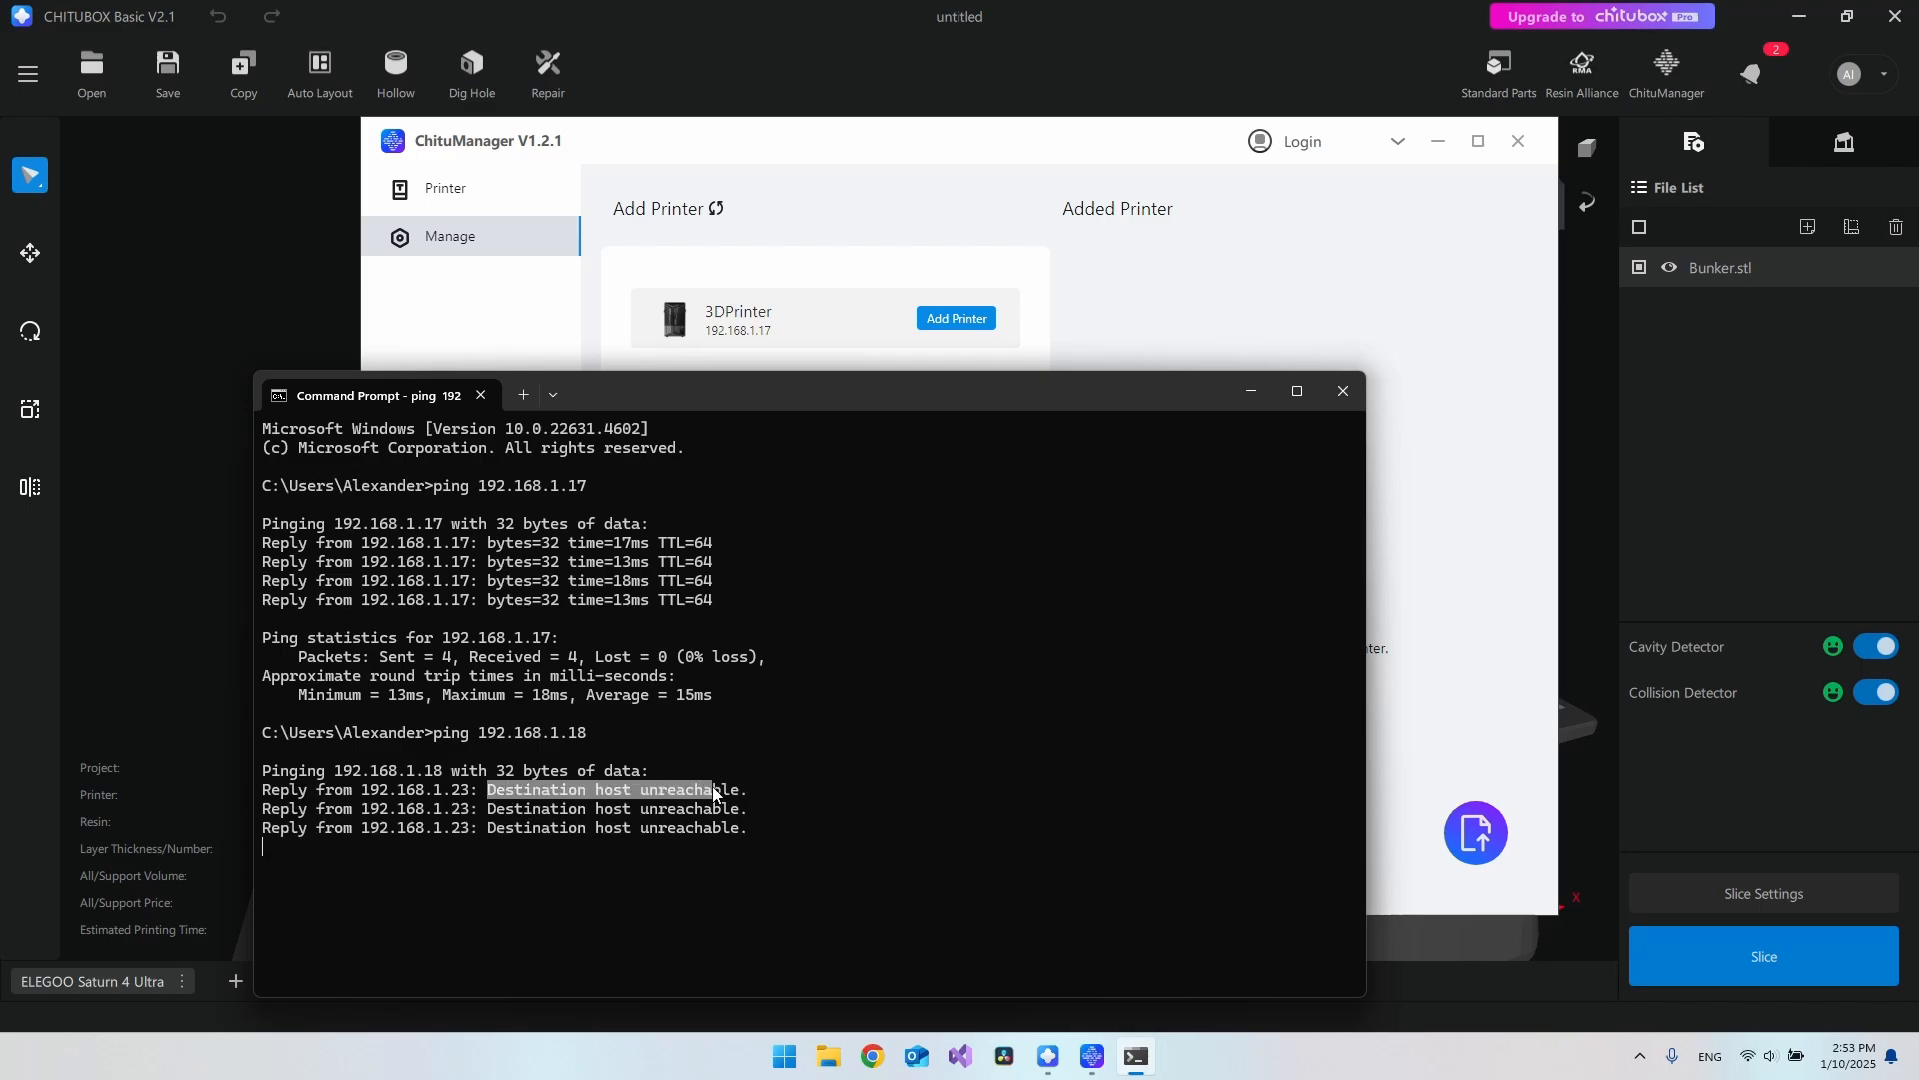
click(769, 791)
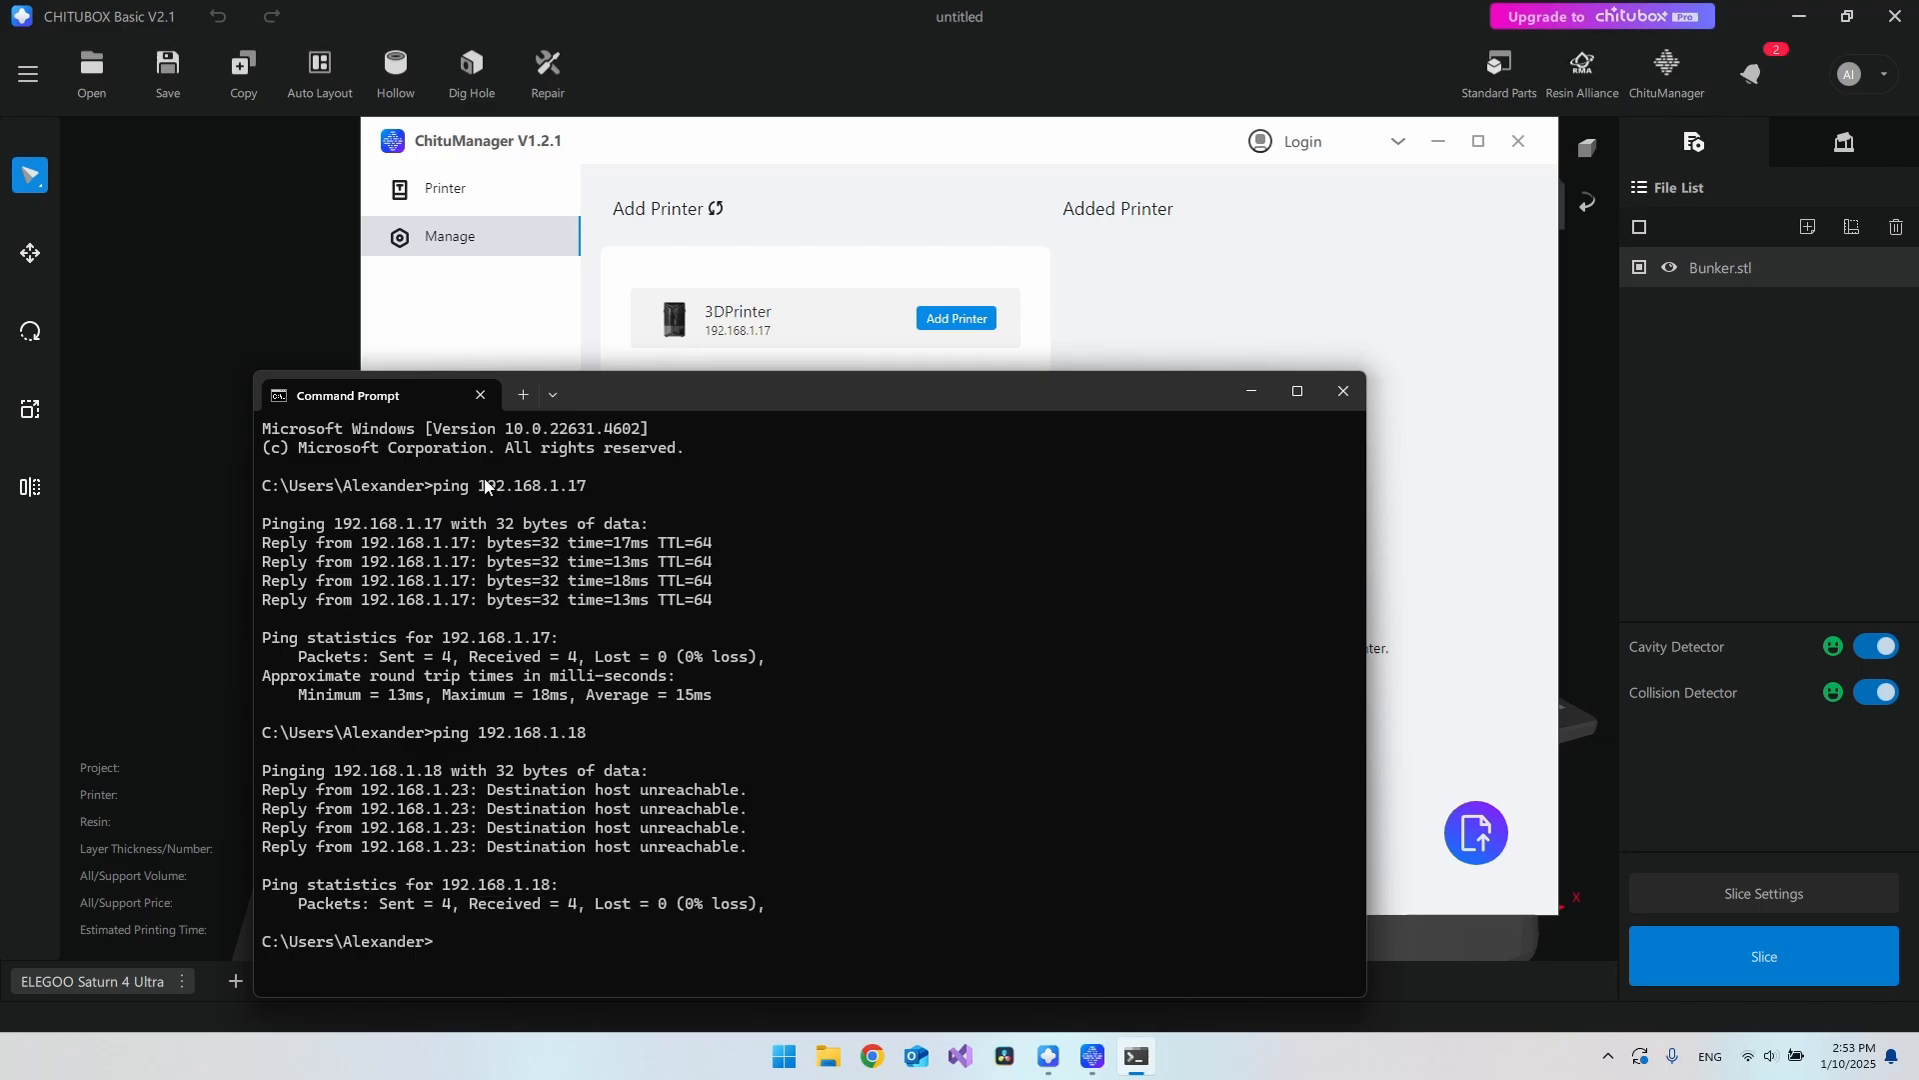
drag(479, 486, 587, 486)
drag(489, 793, 752, 852)
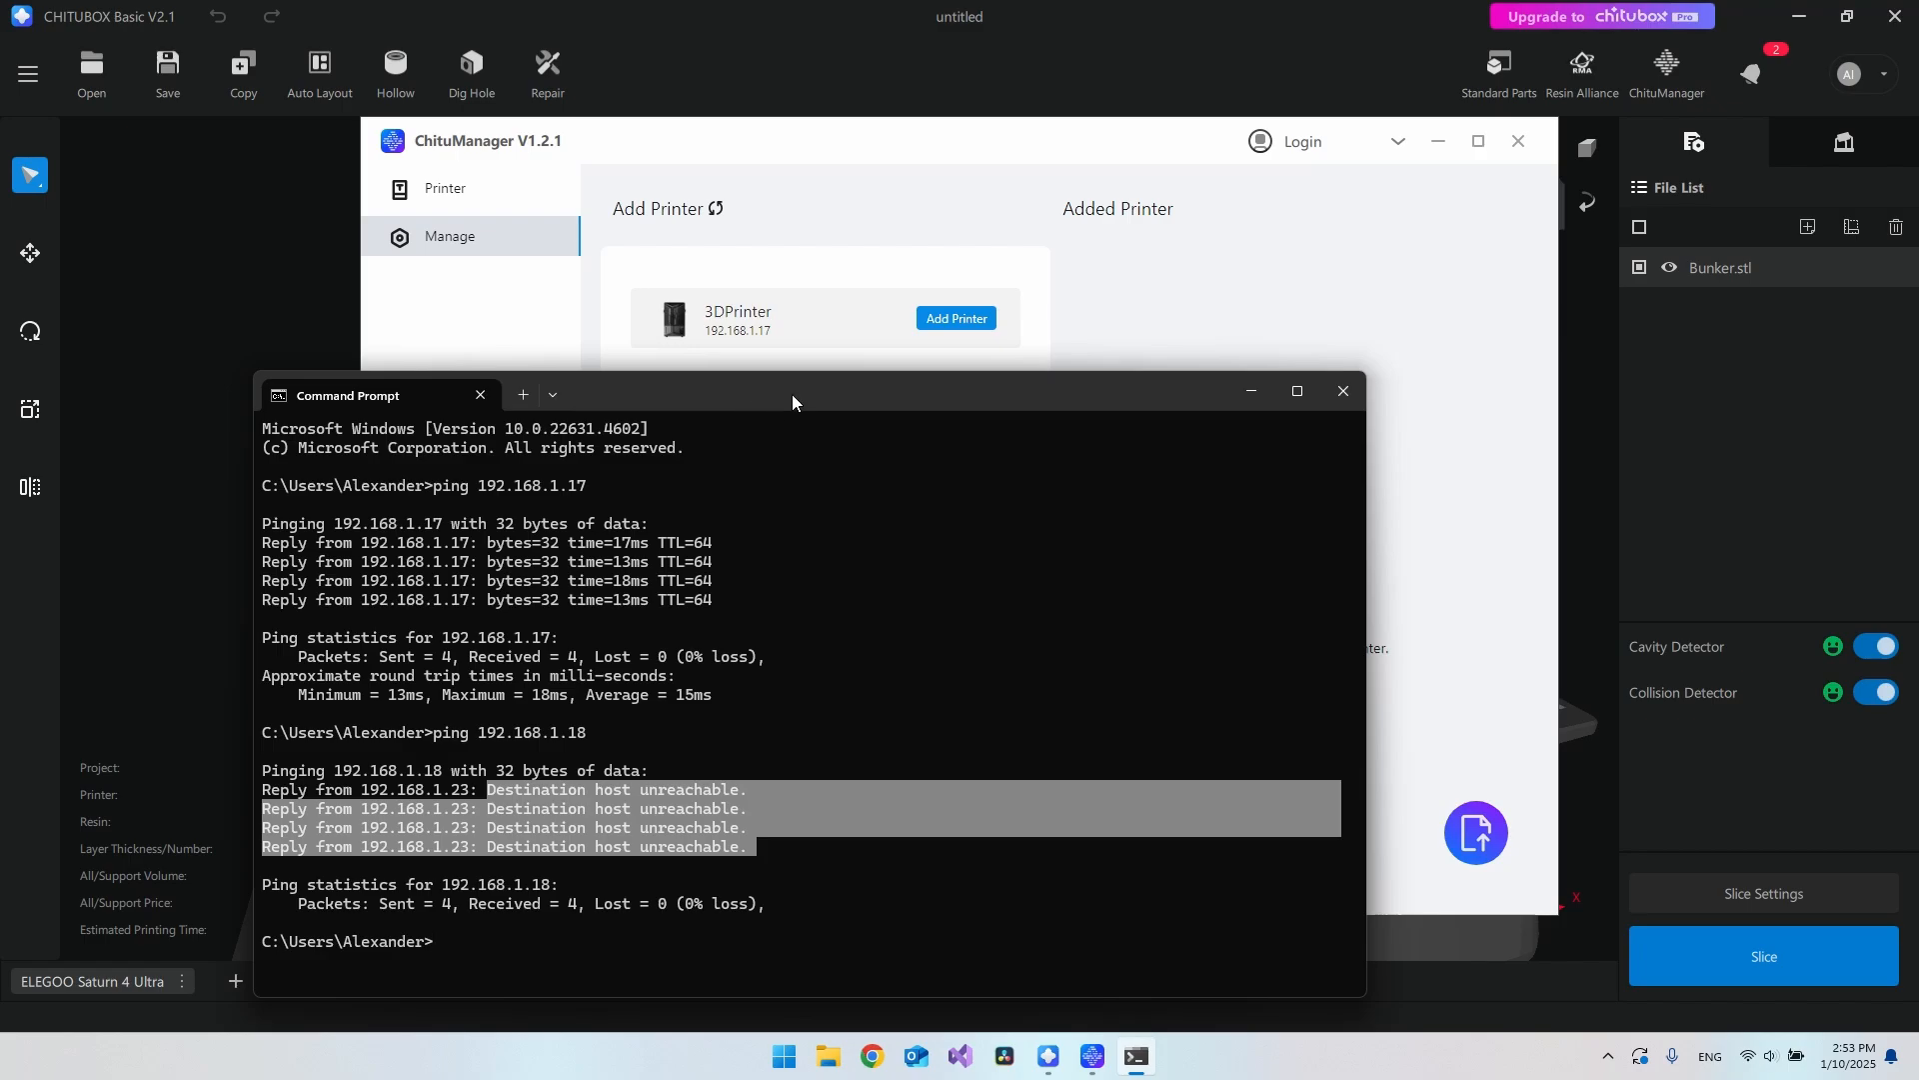
Step: Check the printer IP against ChituManager, then close the Command Prompt window
click(702, 330)
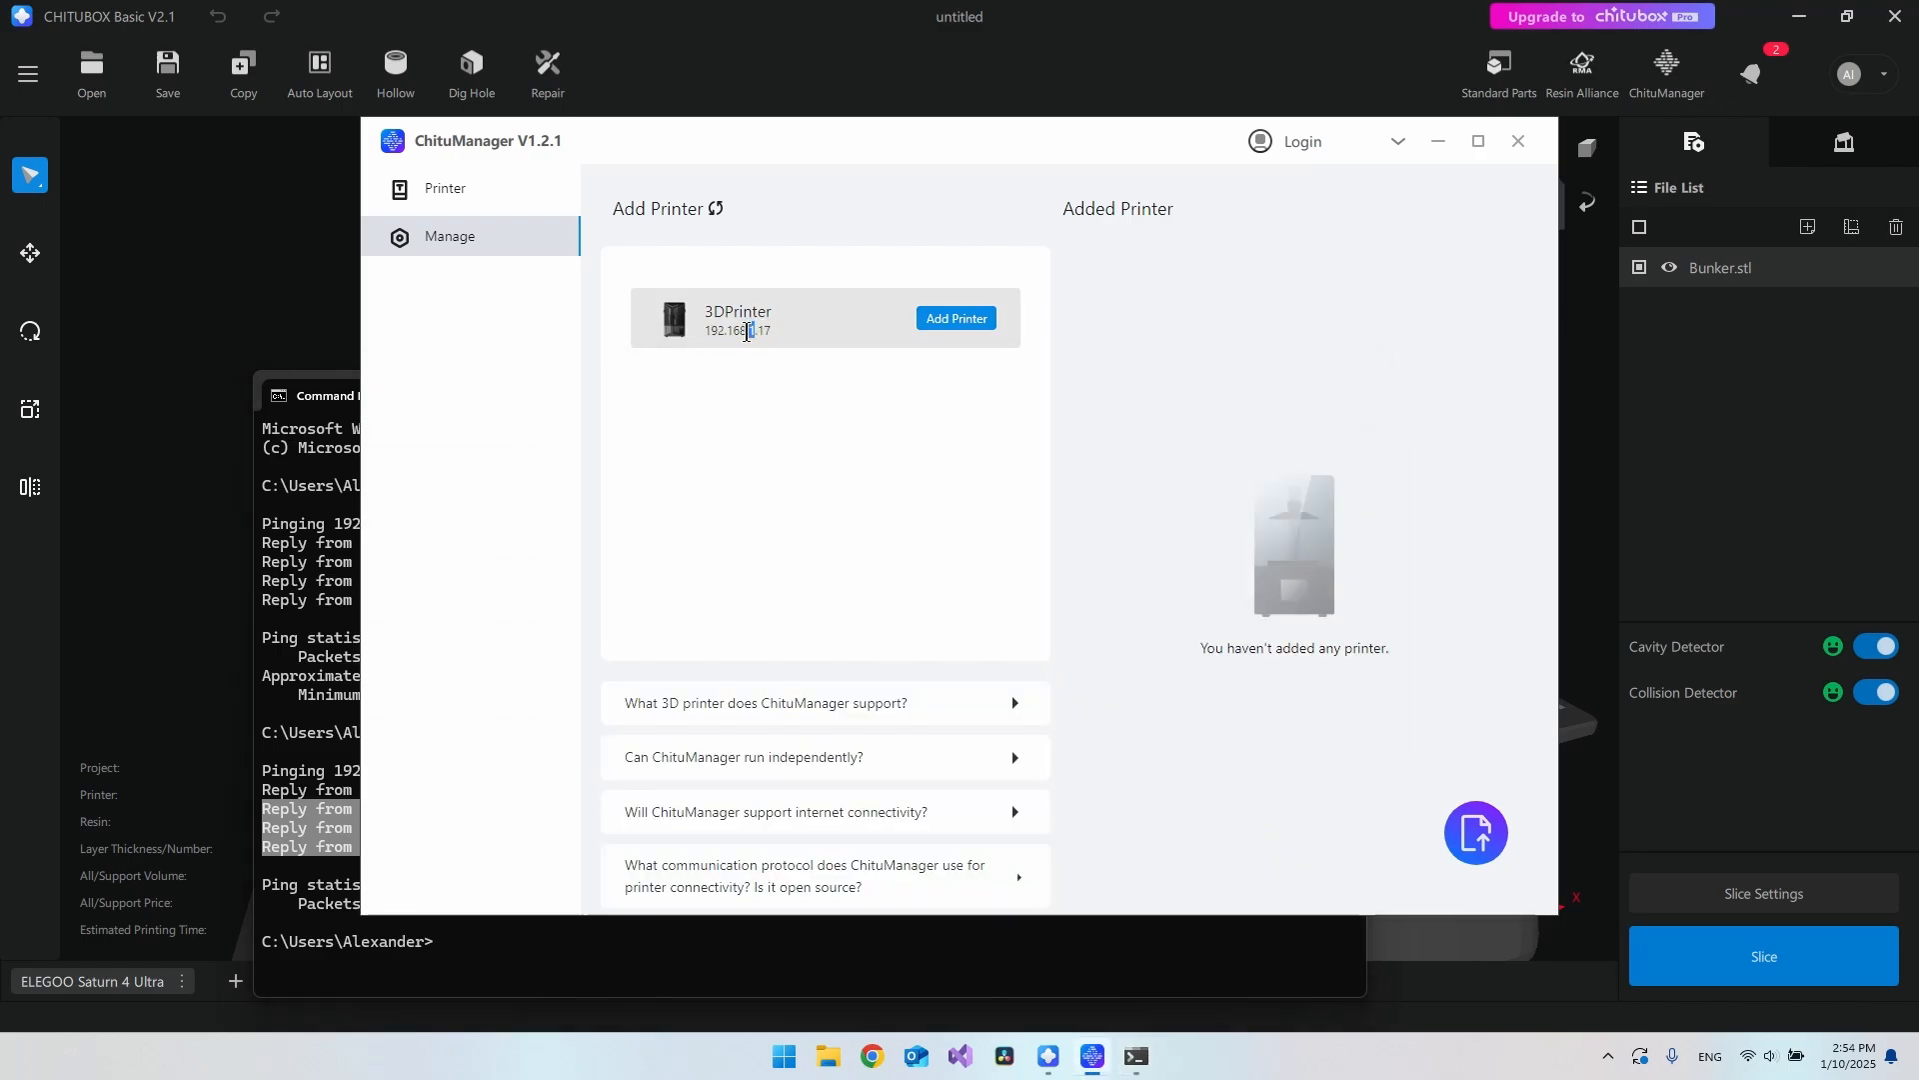
drag(883, 393, 887, 386)
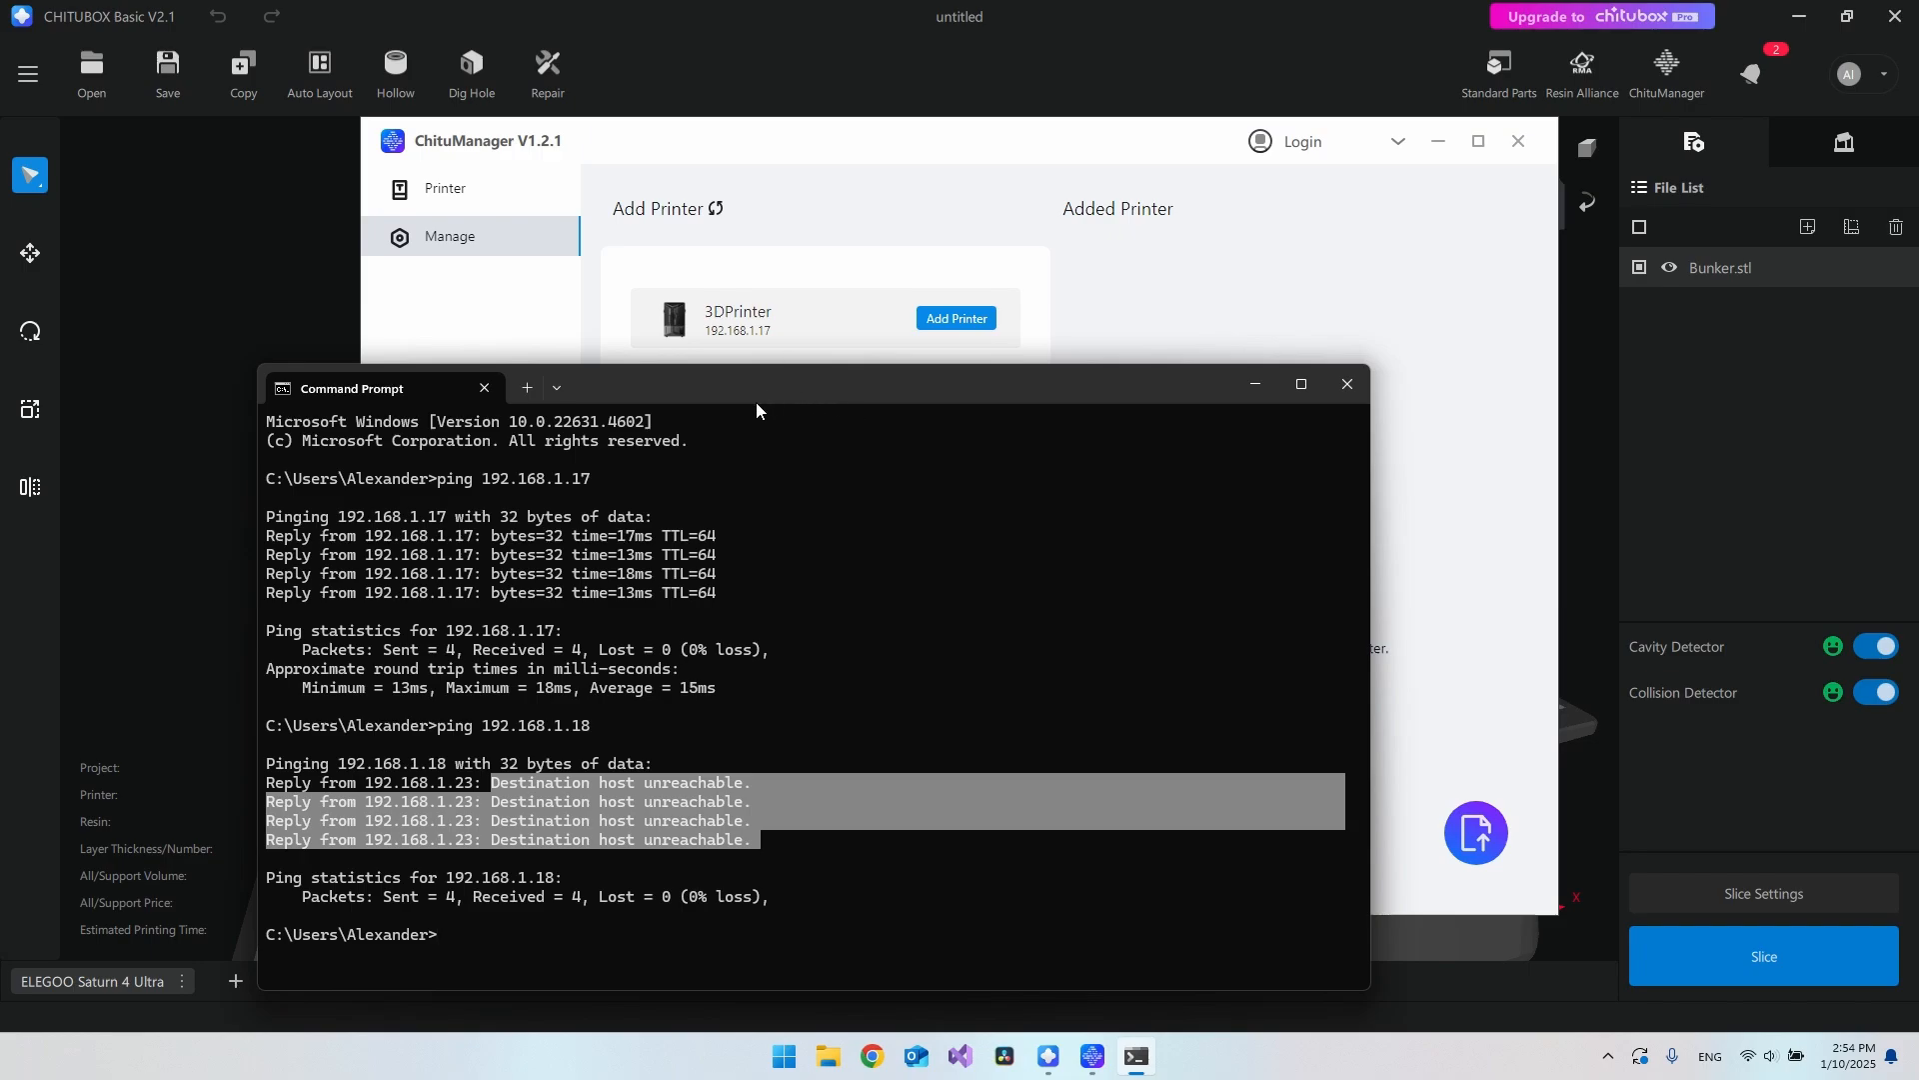
key(Escape)
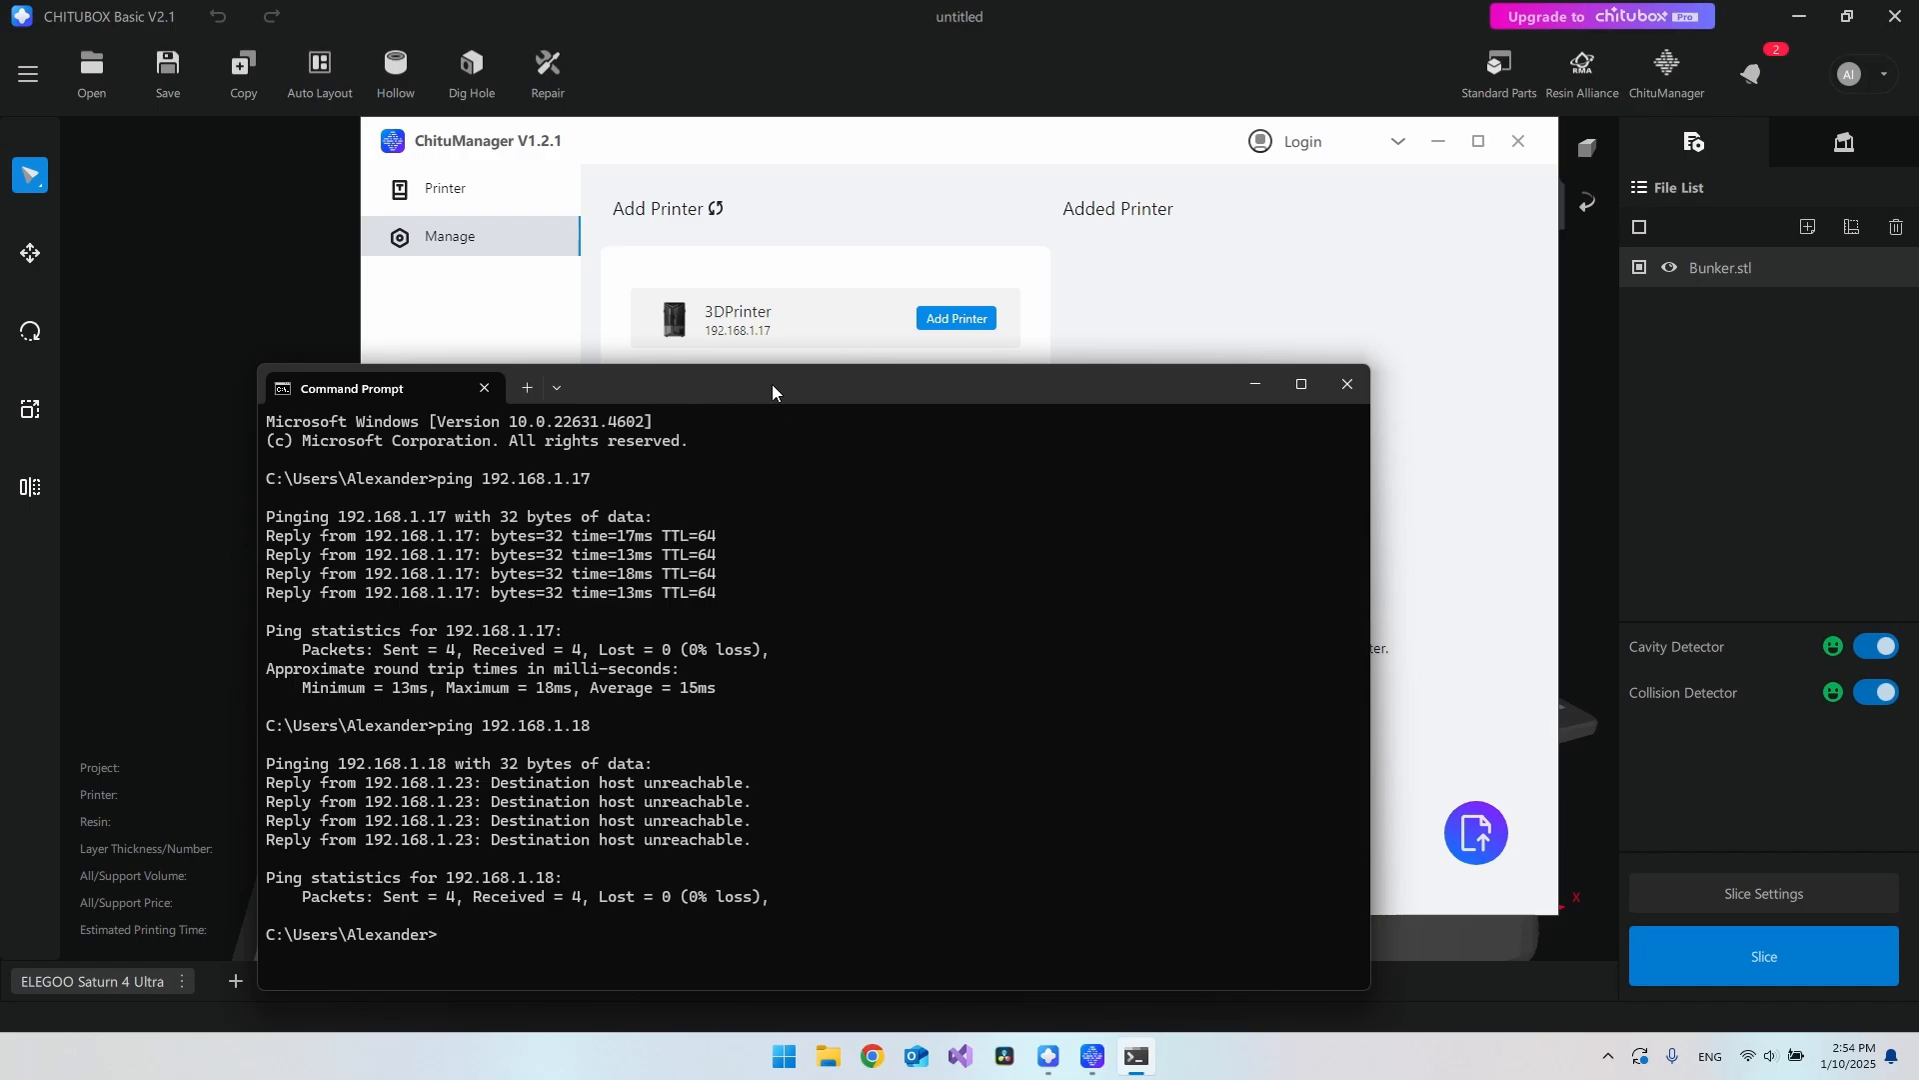
key(alt+F4)
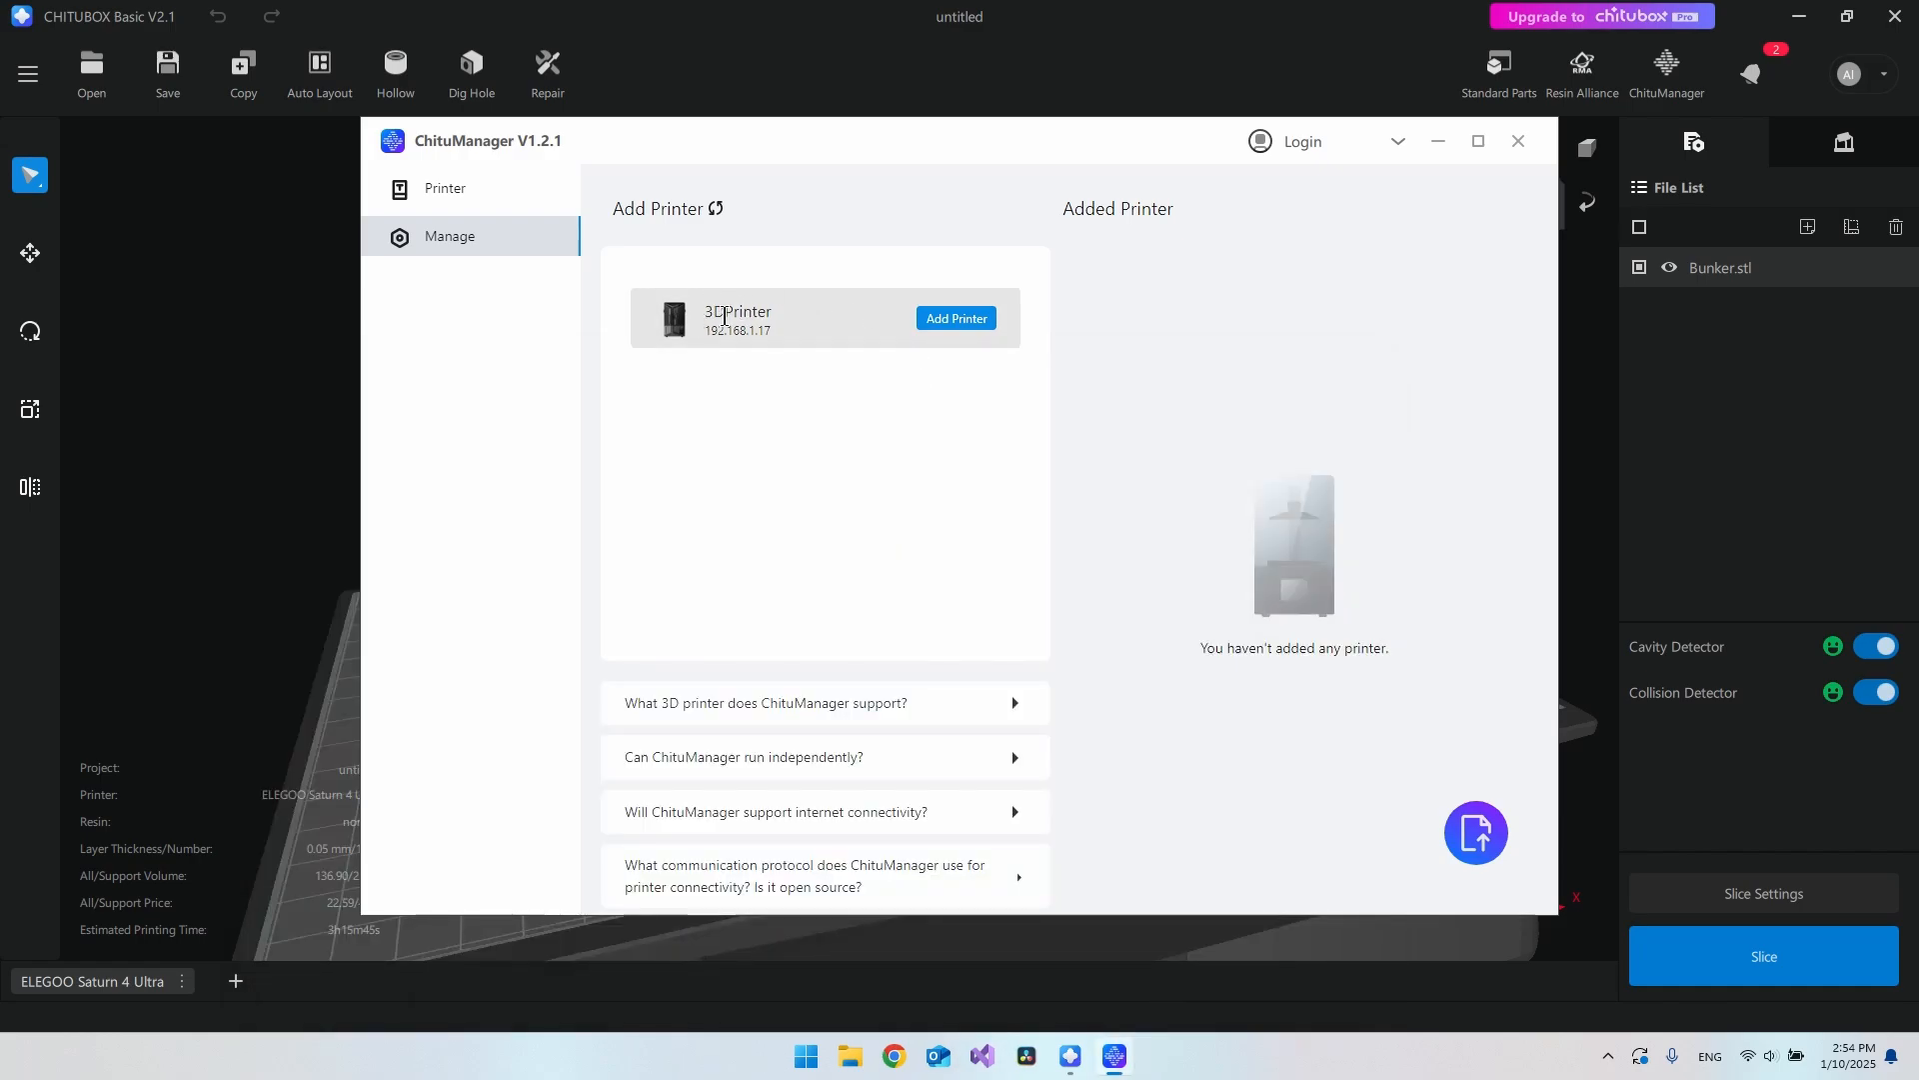
Step: Add the discovered 3DPrinter and view its details: Idle, 192.168.1.17, firmware V1.2.7
click(948, 328)
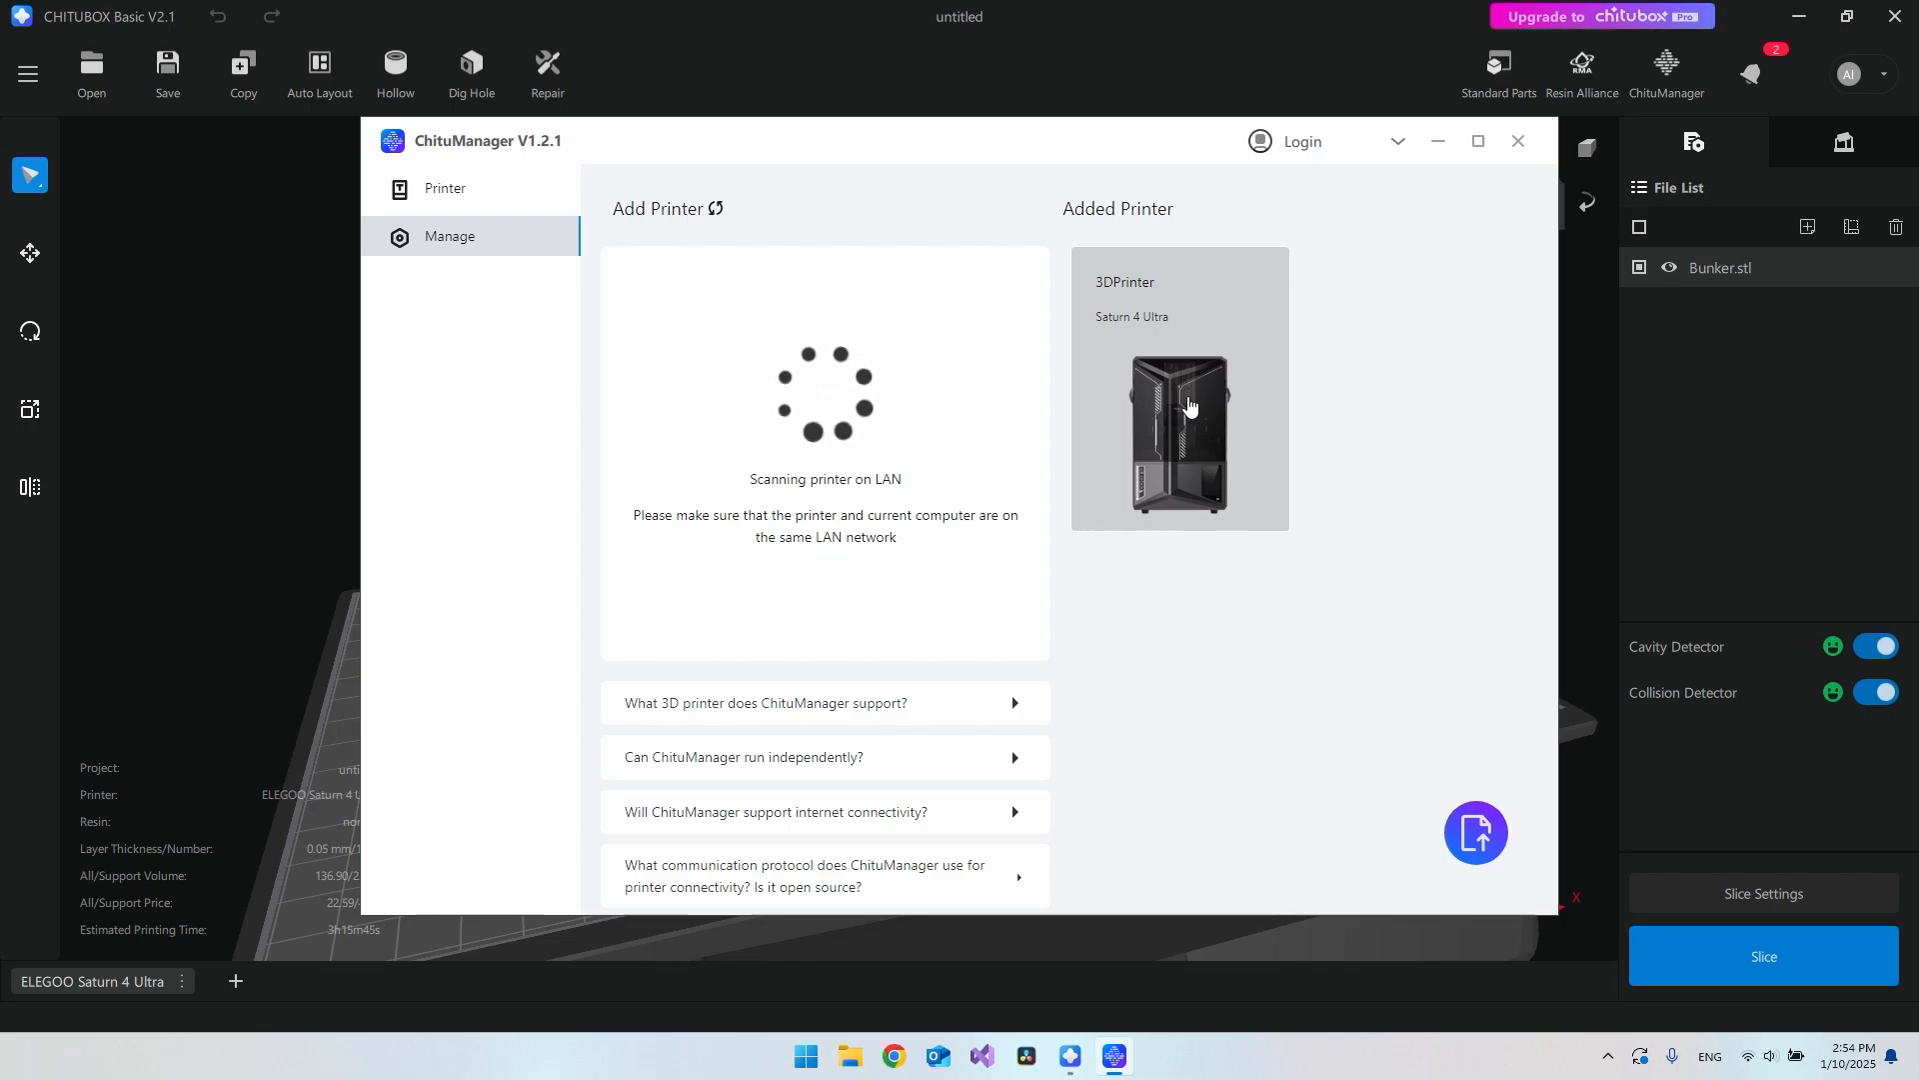
click(1190, 403)
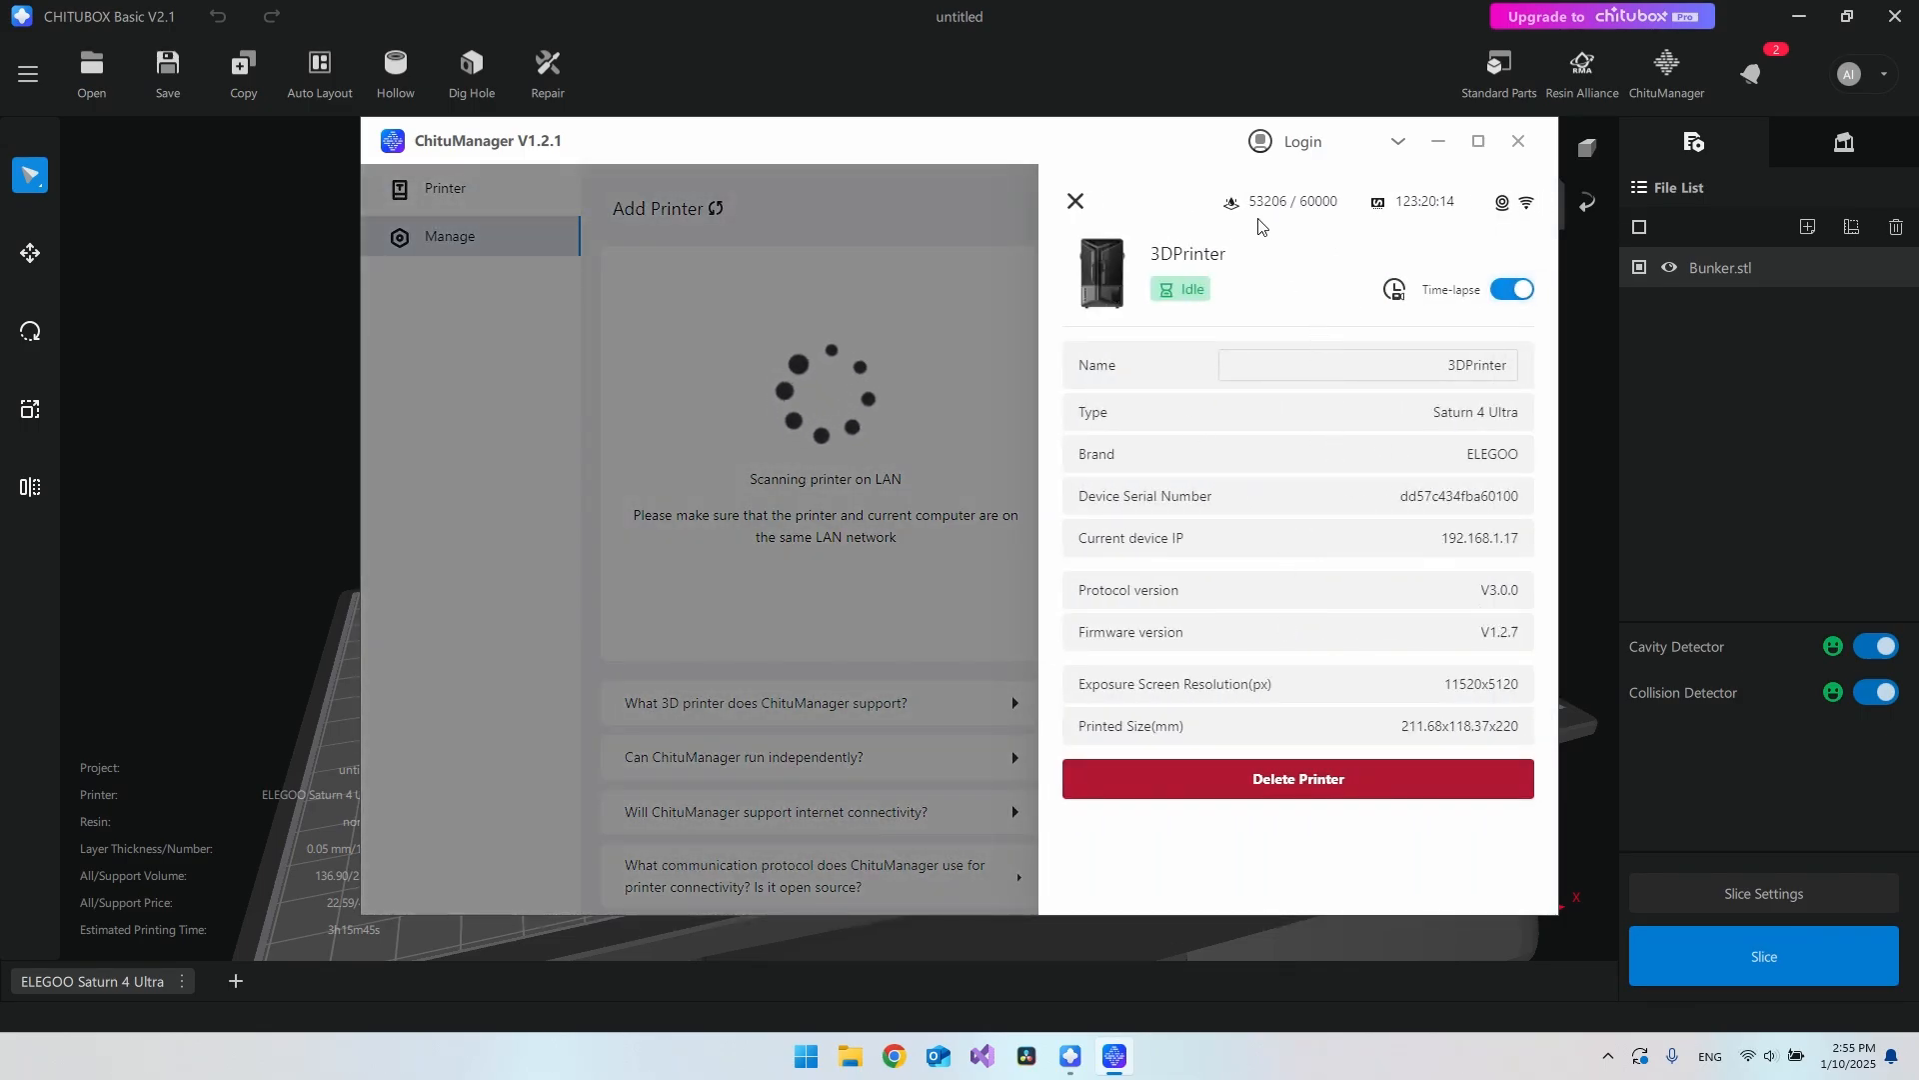
Step: Review the Saturn 4 Ultra's type, protocol, exposure screen resolution and printed size details
mouse_move(1252, 212)
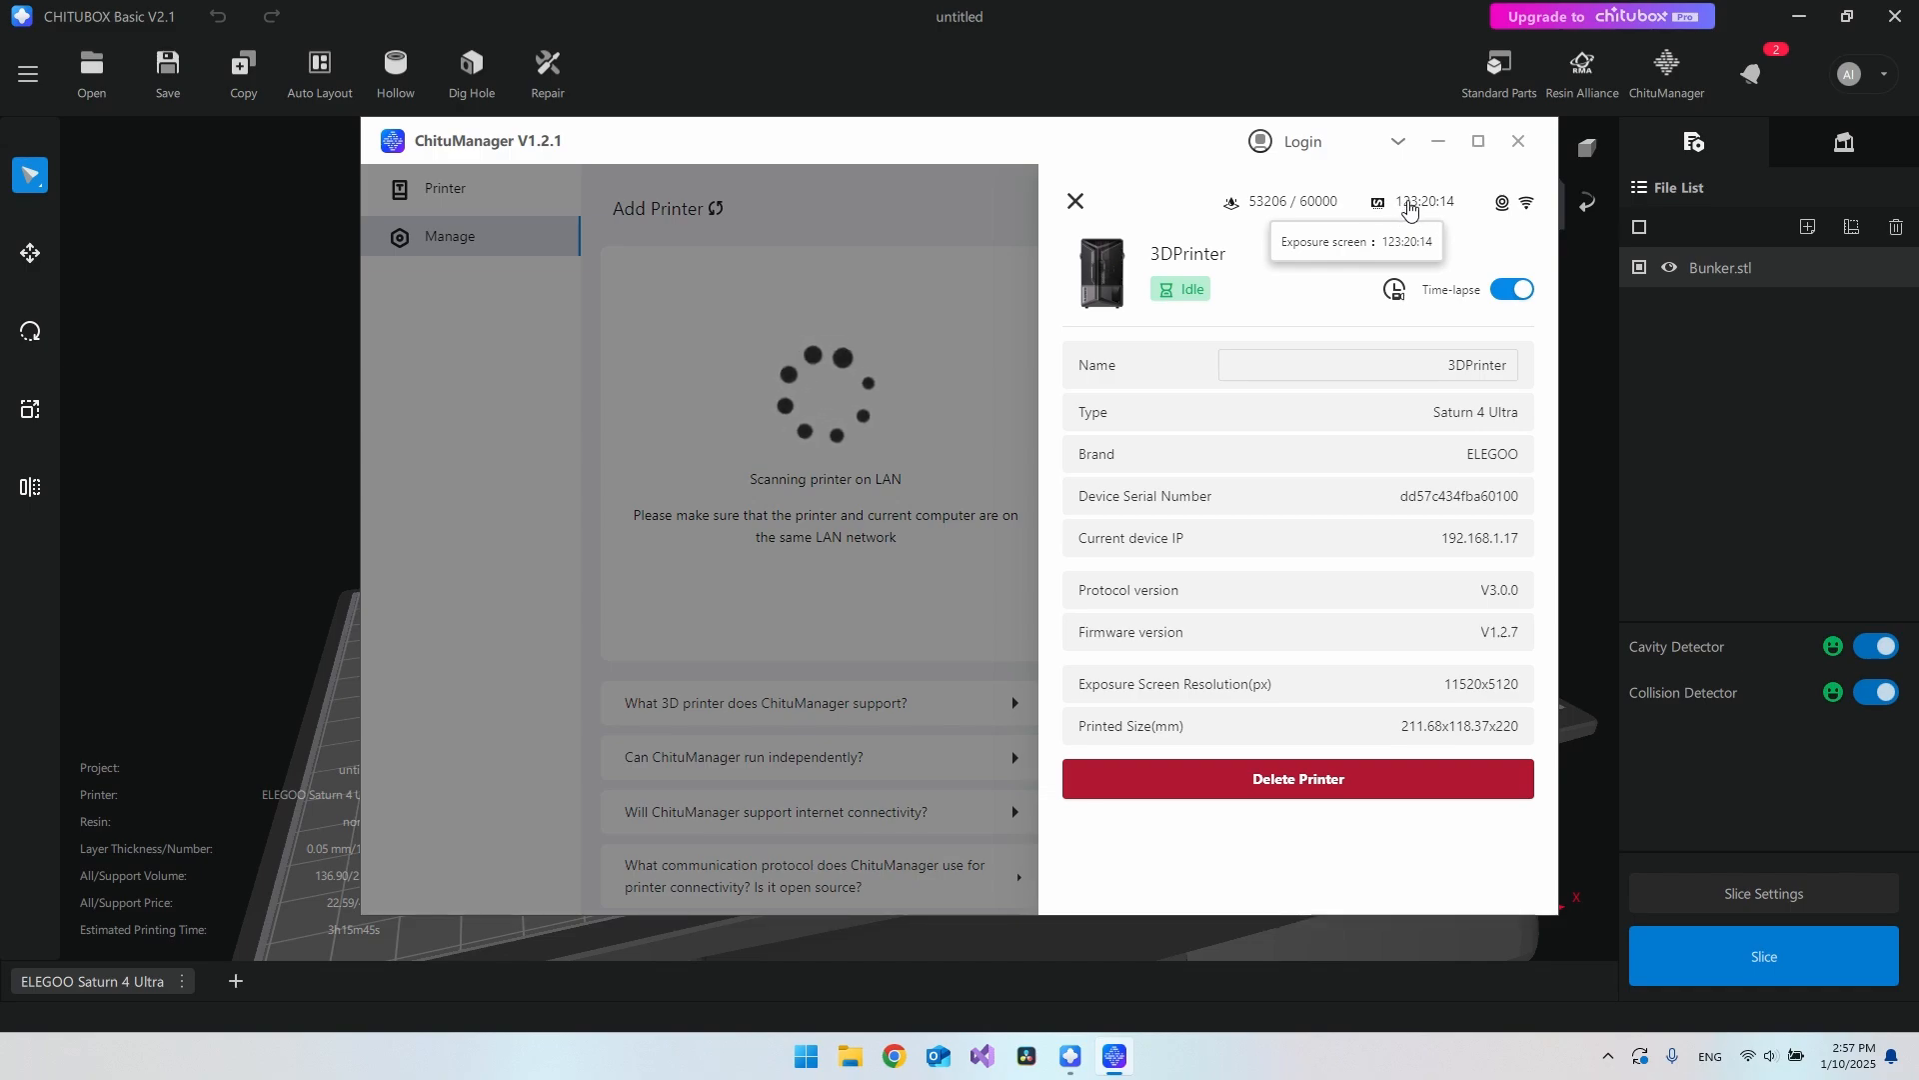
drag(1428, 412, 1520, 588)
click(1180, 676)
drag(1164, 678, 1325, 692)
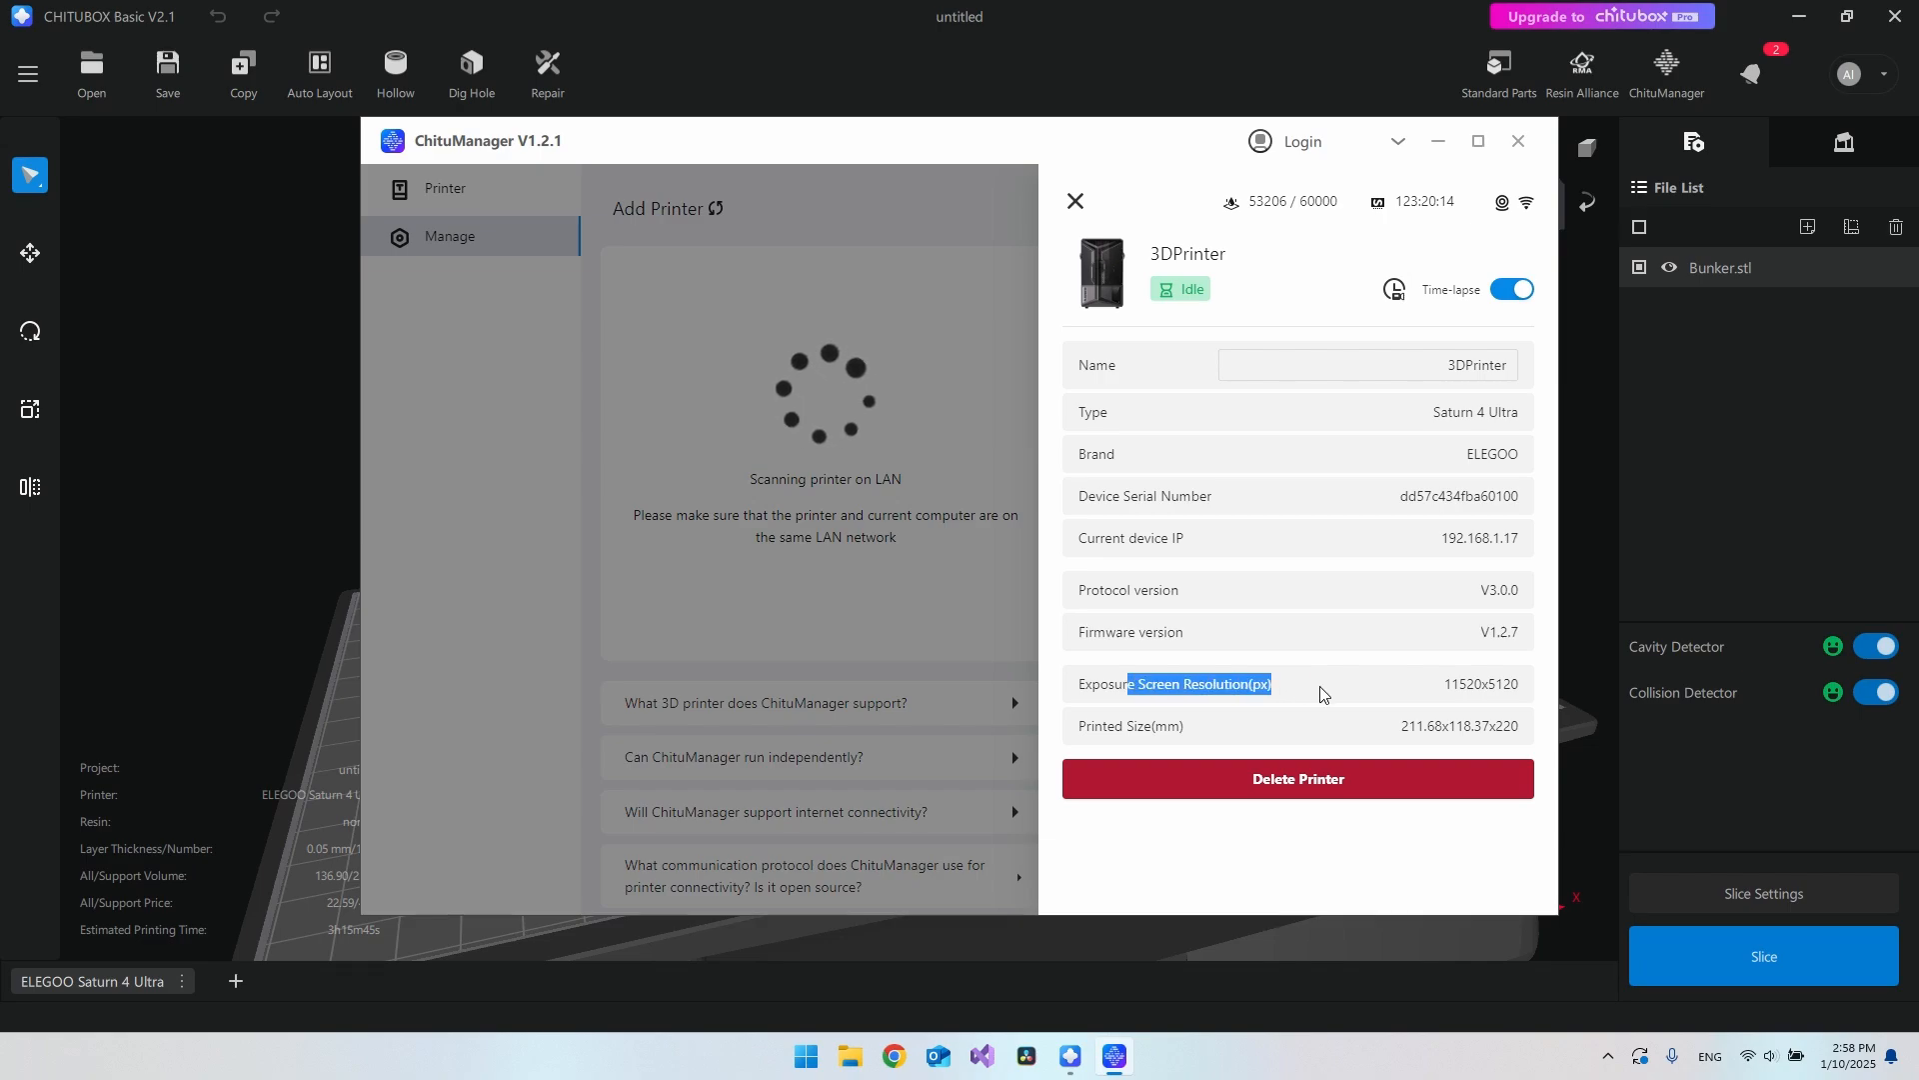
click(1468, 688)
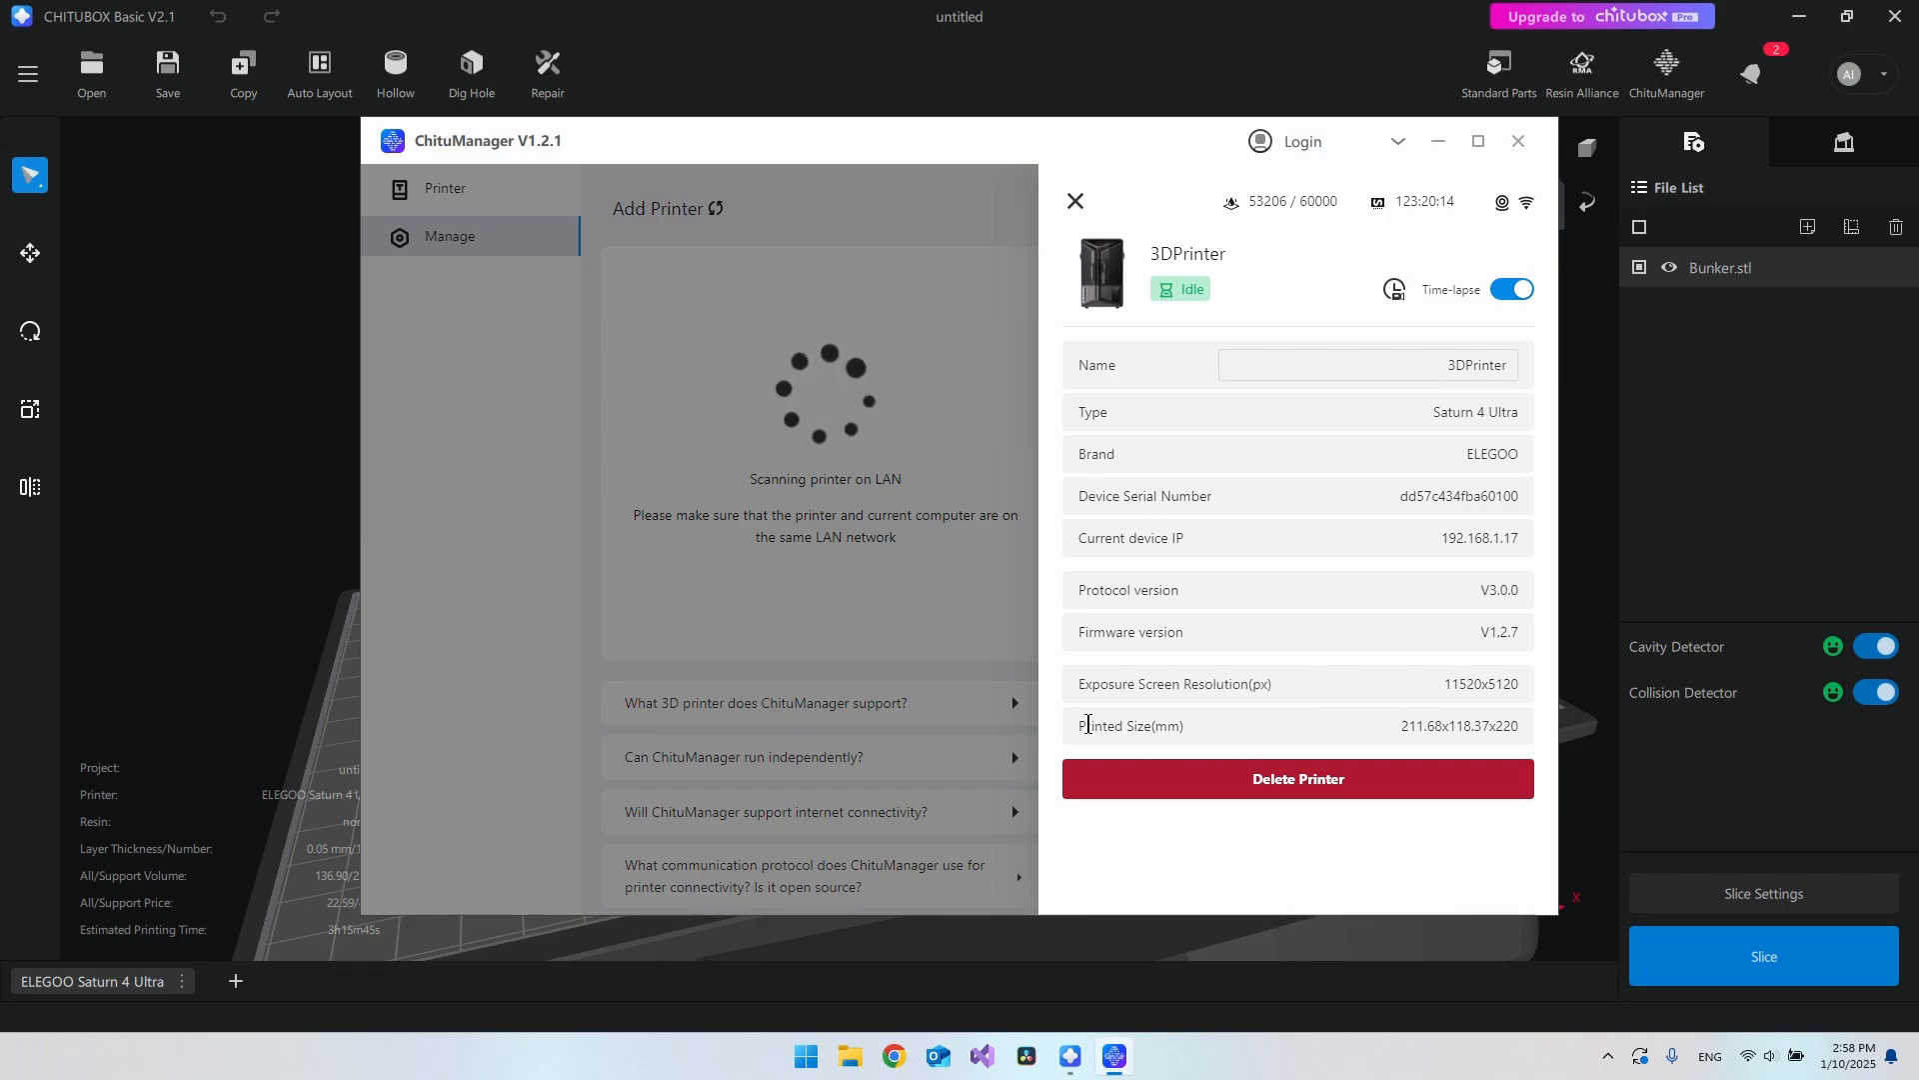
drag(1088, 724, 1514, 725)
click(1454, 725)
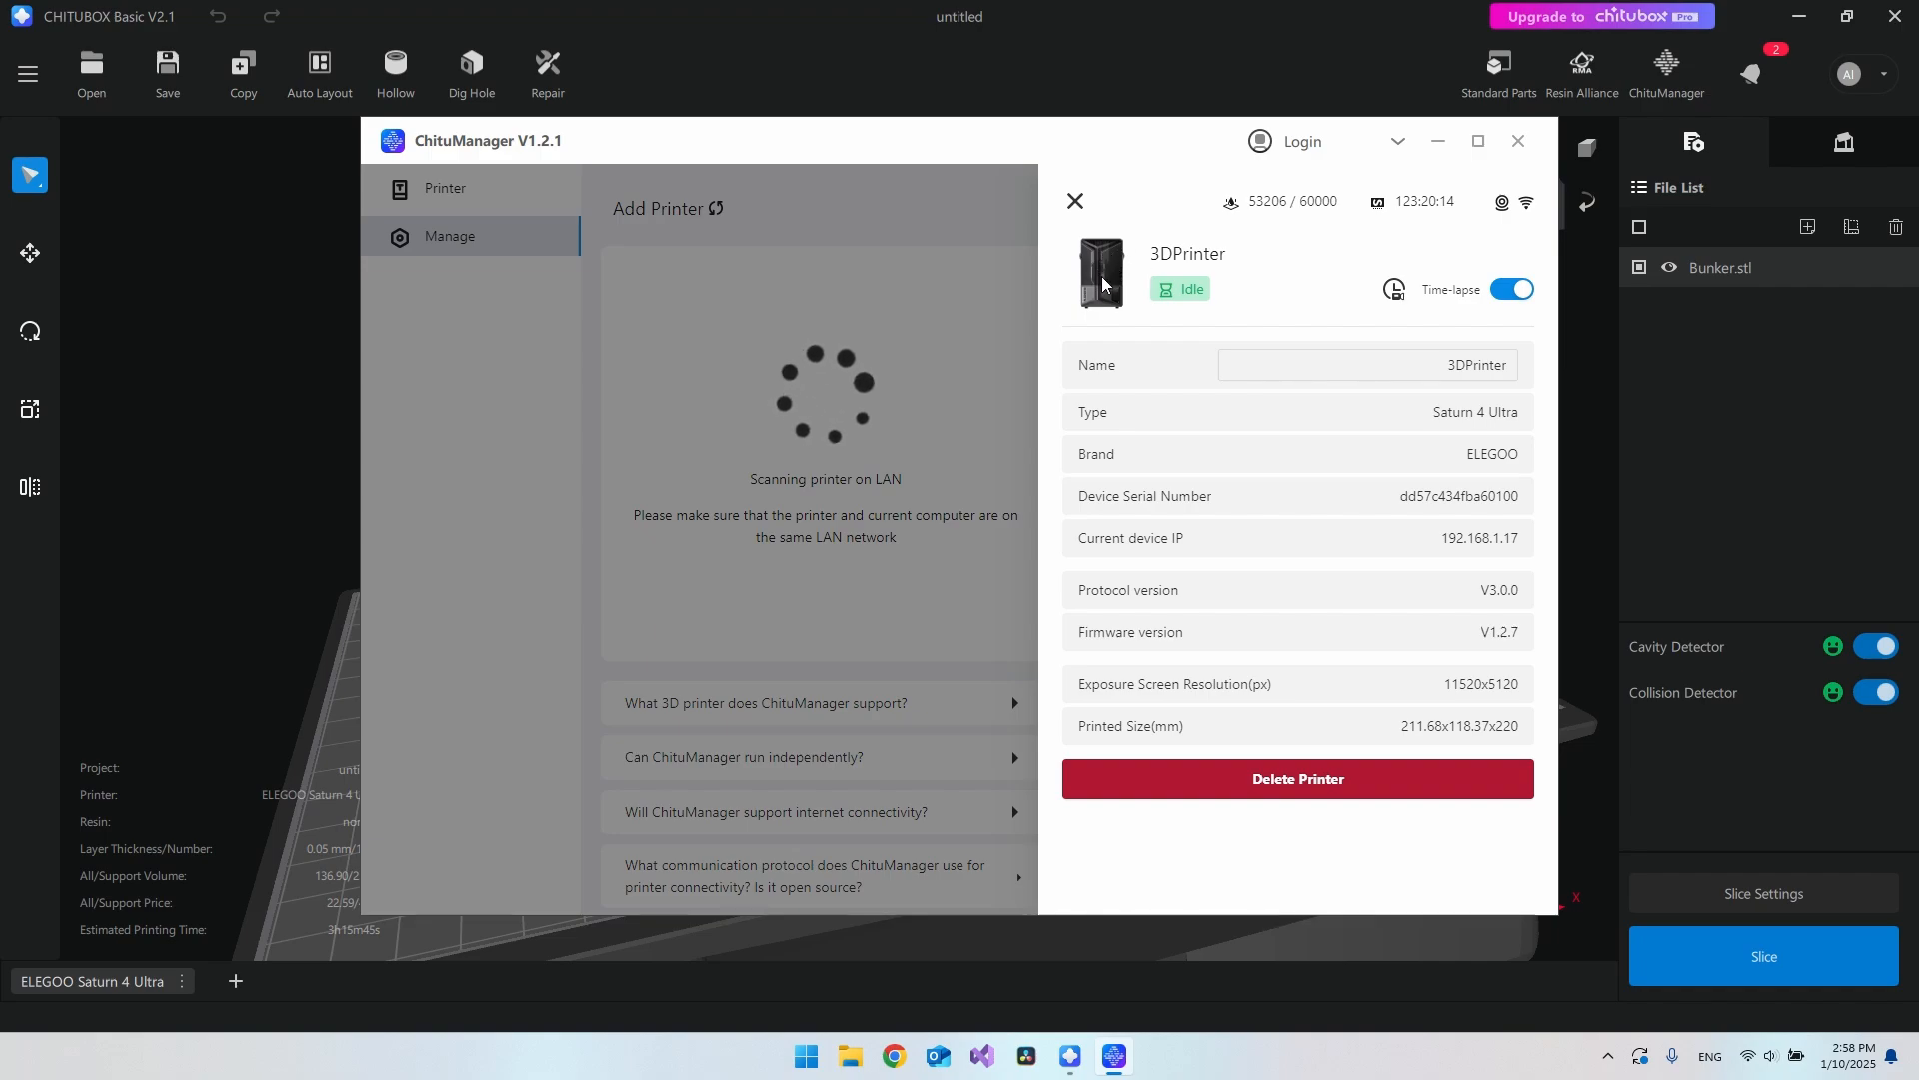
Step: Toggle time-lapse off and back on, close ChituManager, and slice Bunker.stl
mouse_move(1450, 295)
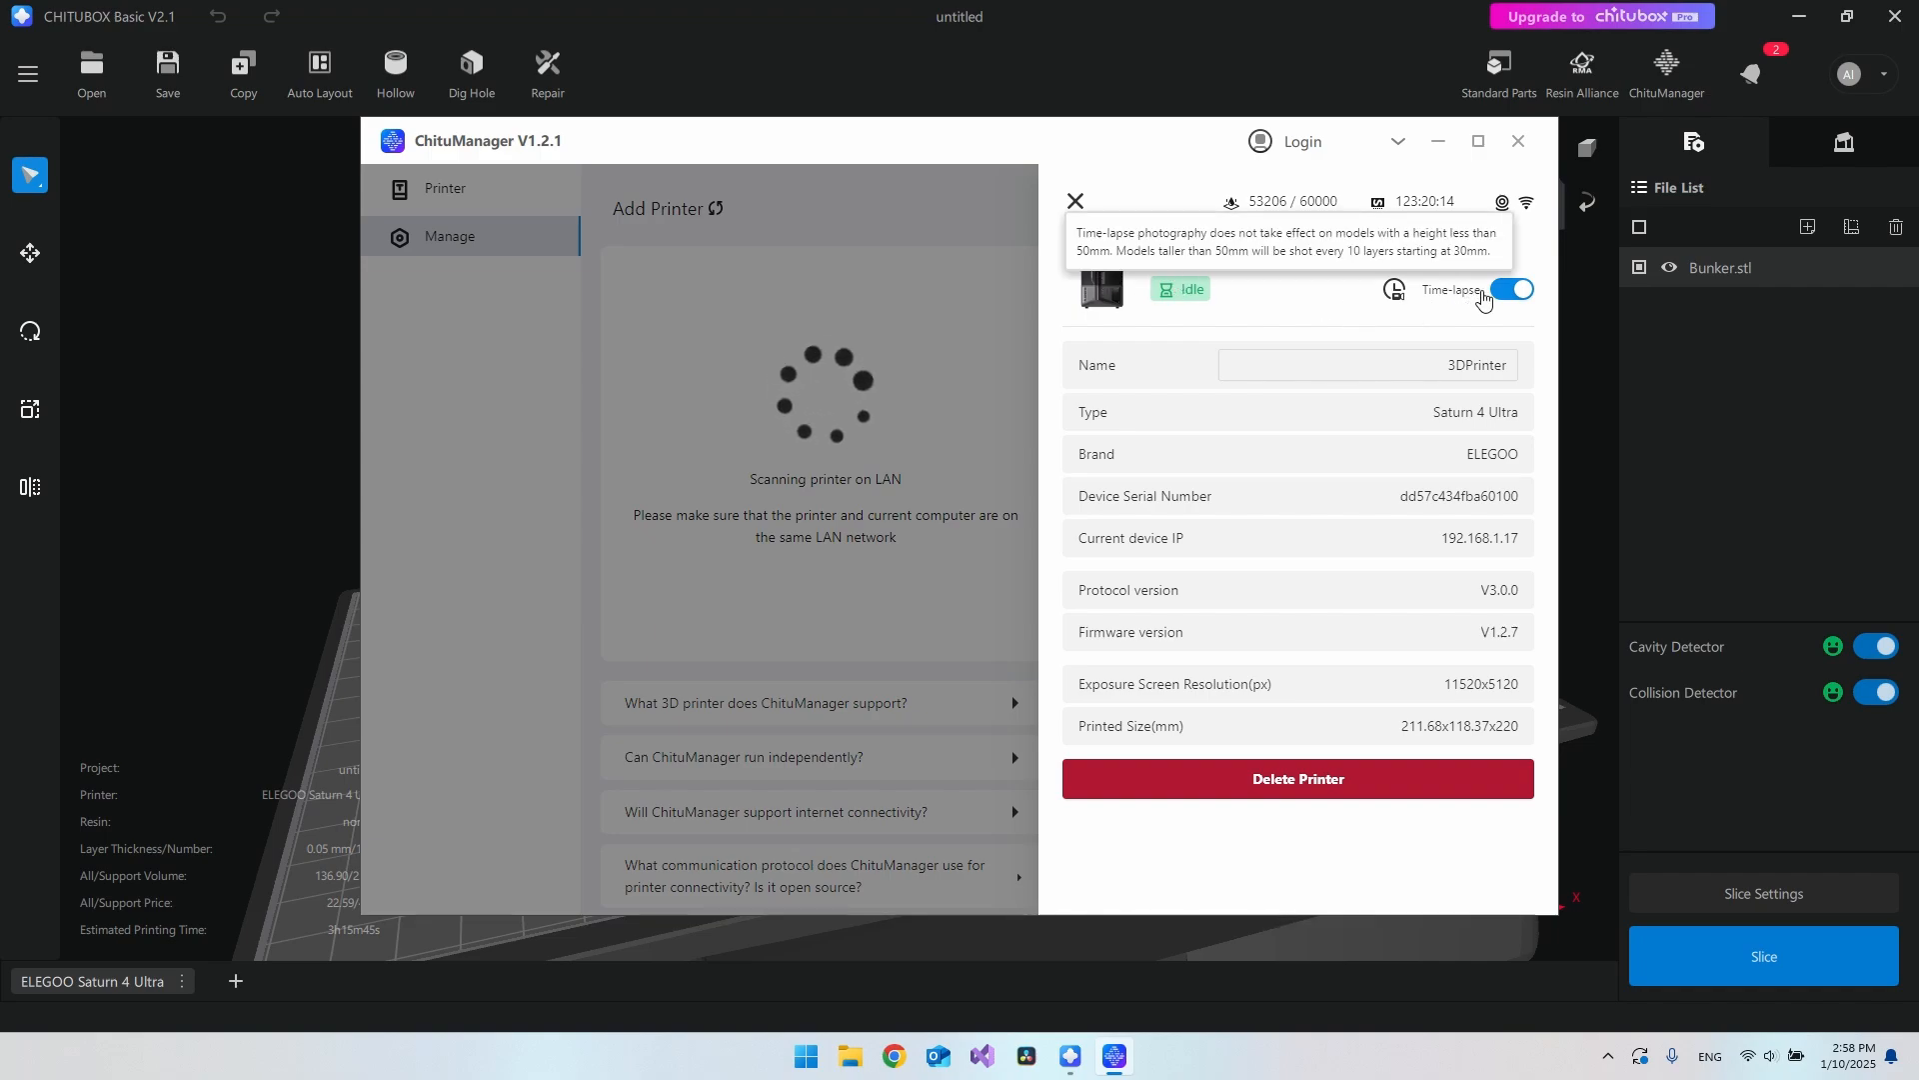
click(1511, 292)
click(1507, 290)
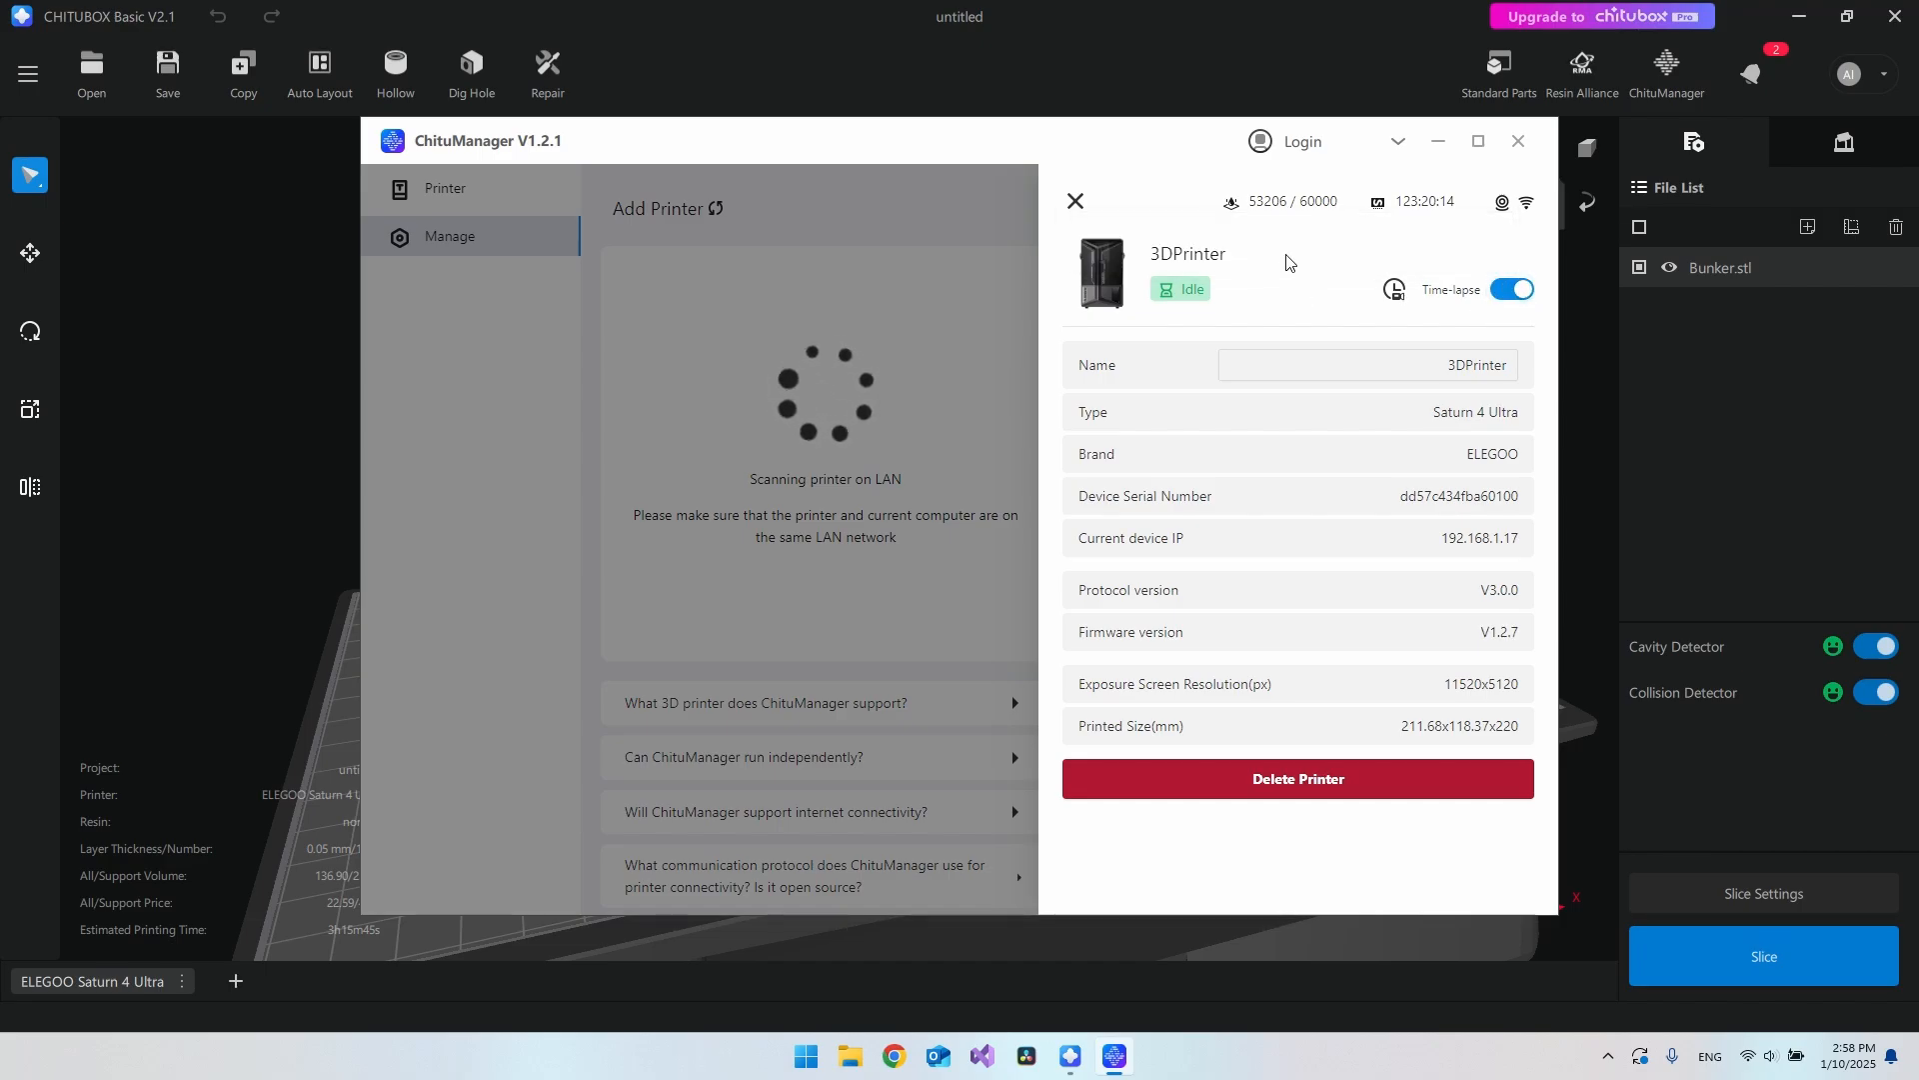
click(1519, 141)
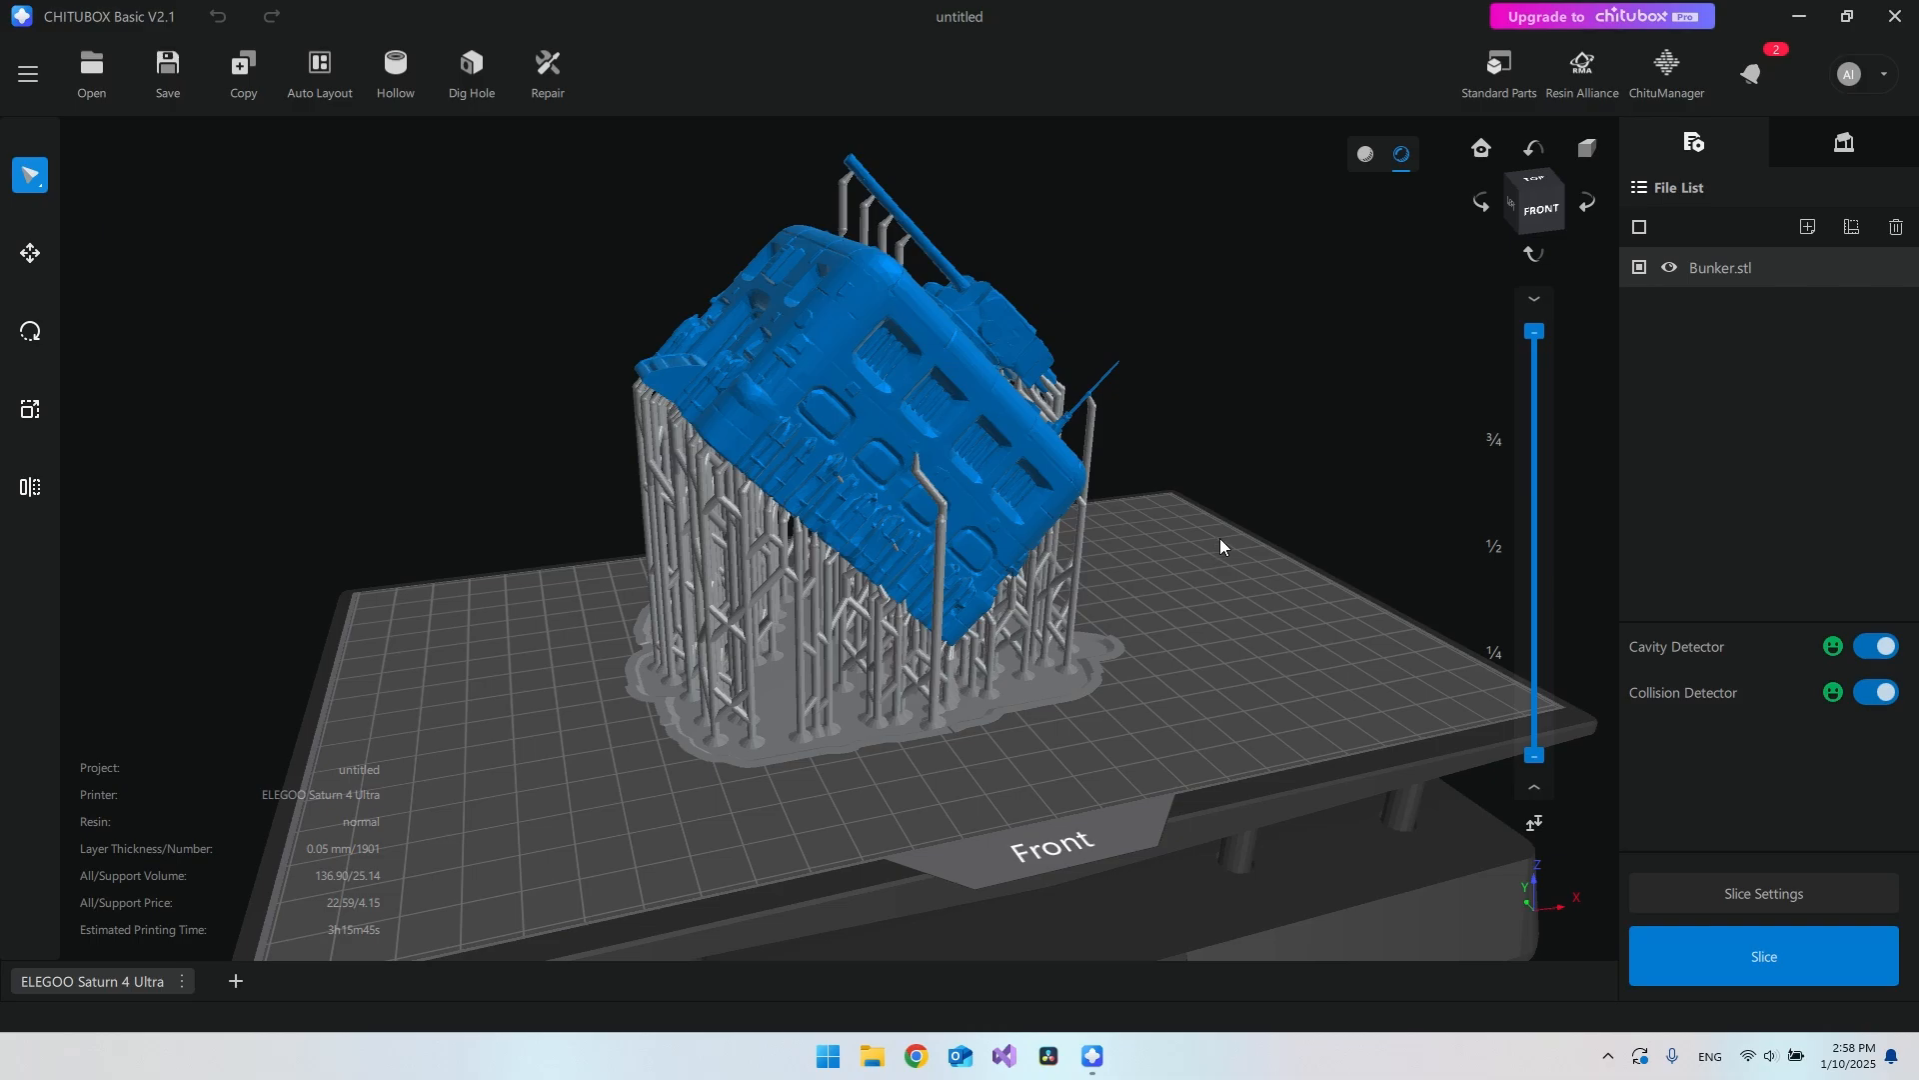
click(1716, 956)
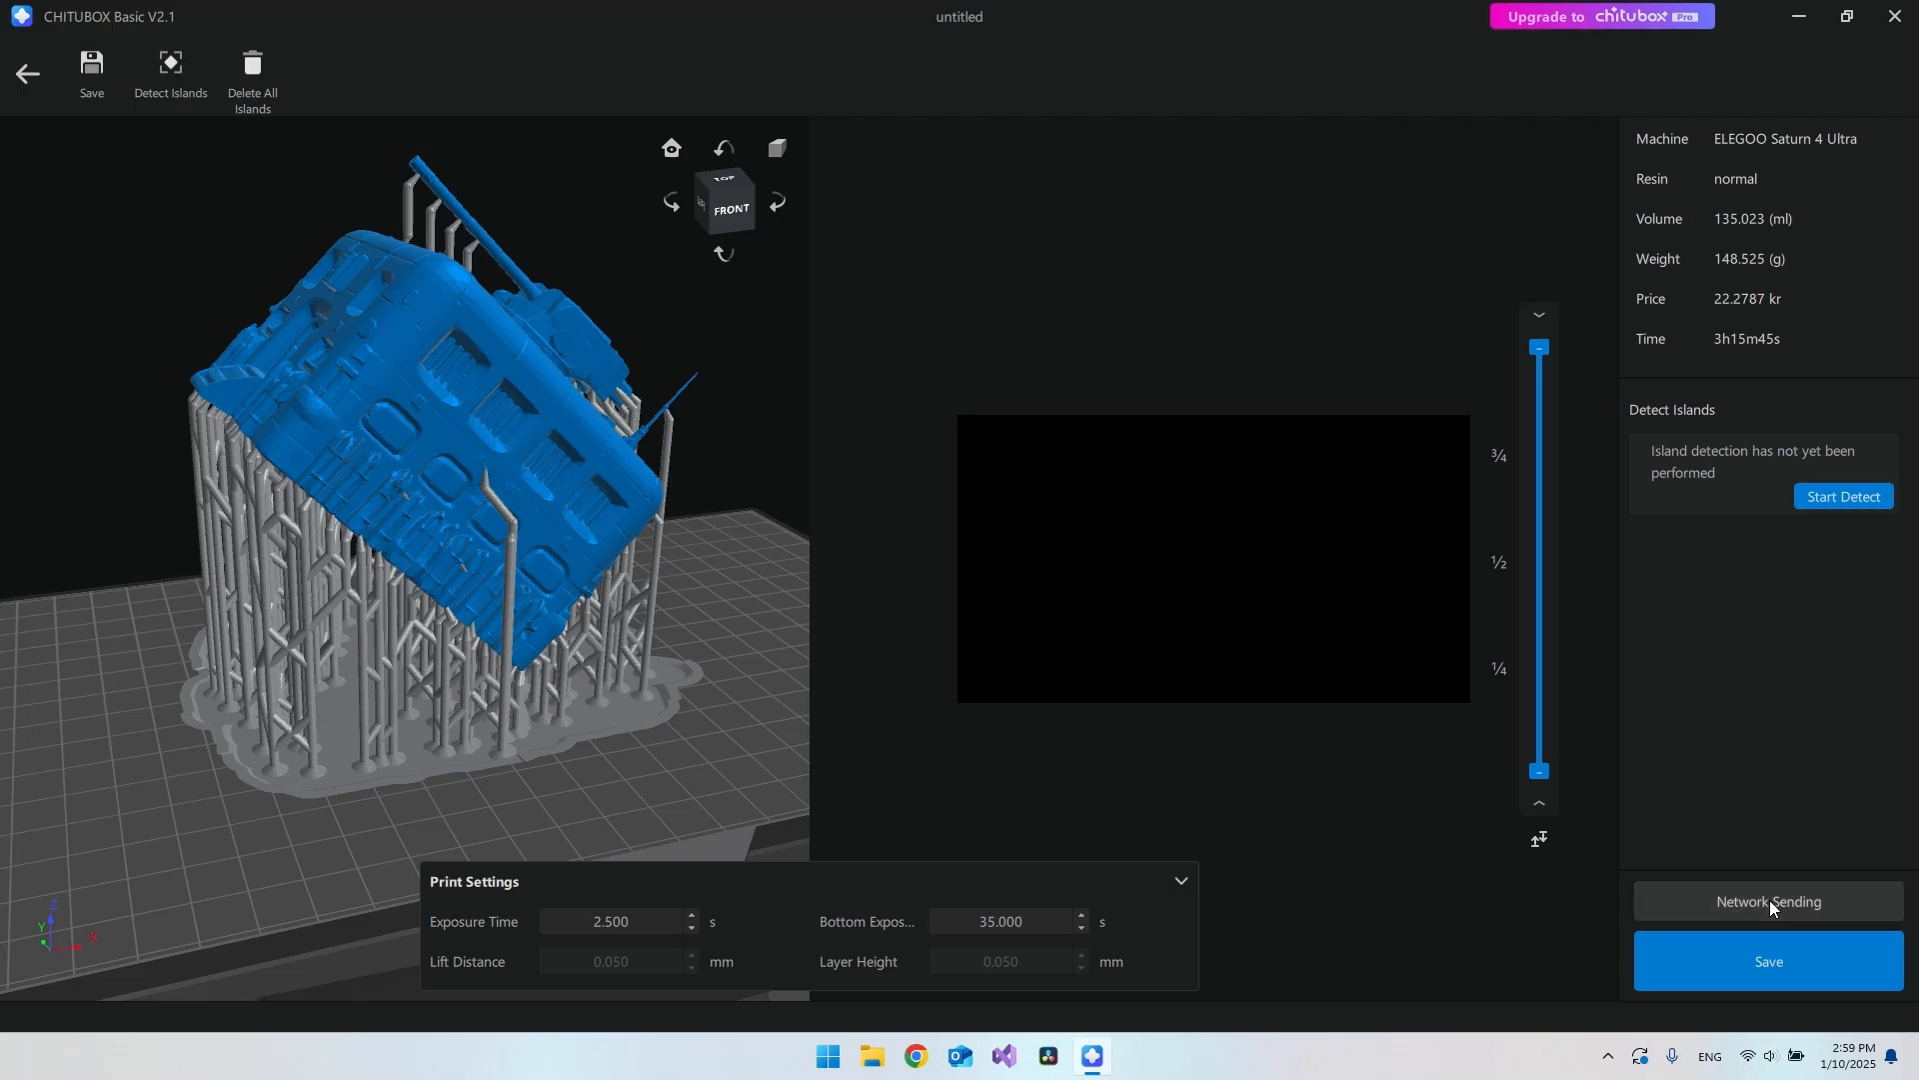
Step: Open Network Sending for the sliced Bunker .ctb file with 3DPrinter as destination
click(1769, 899)
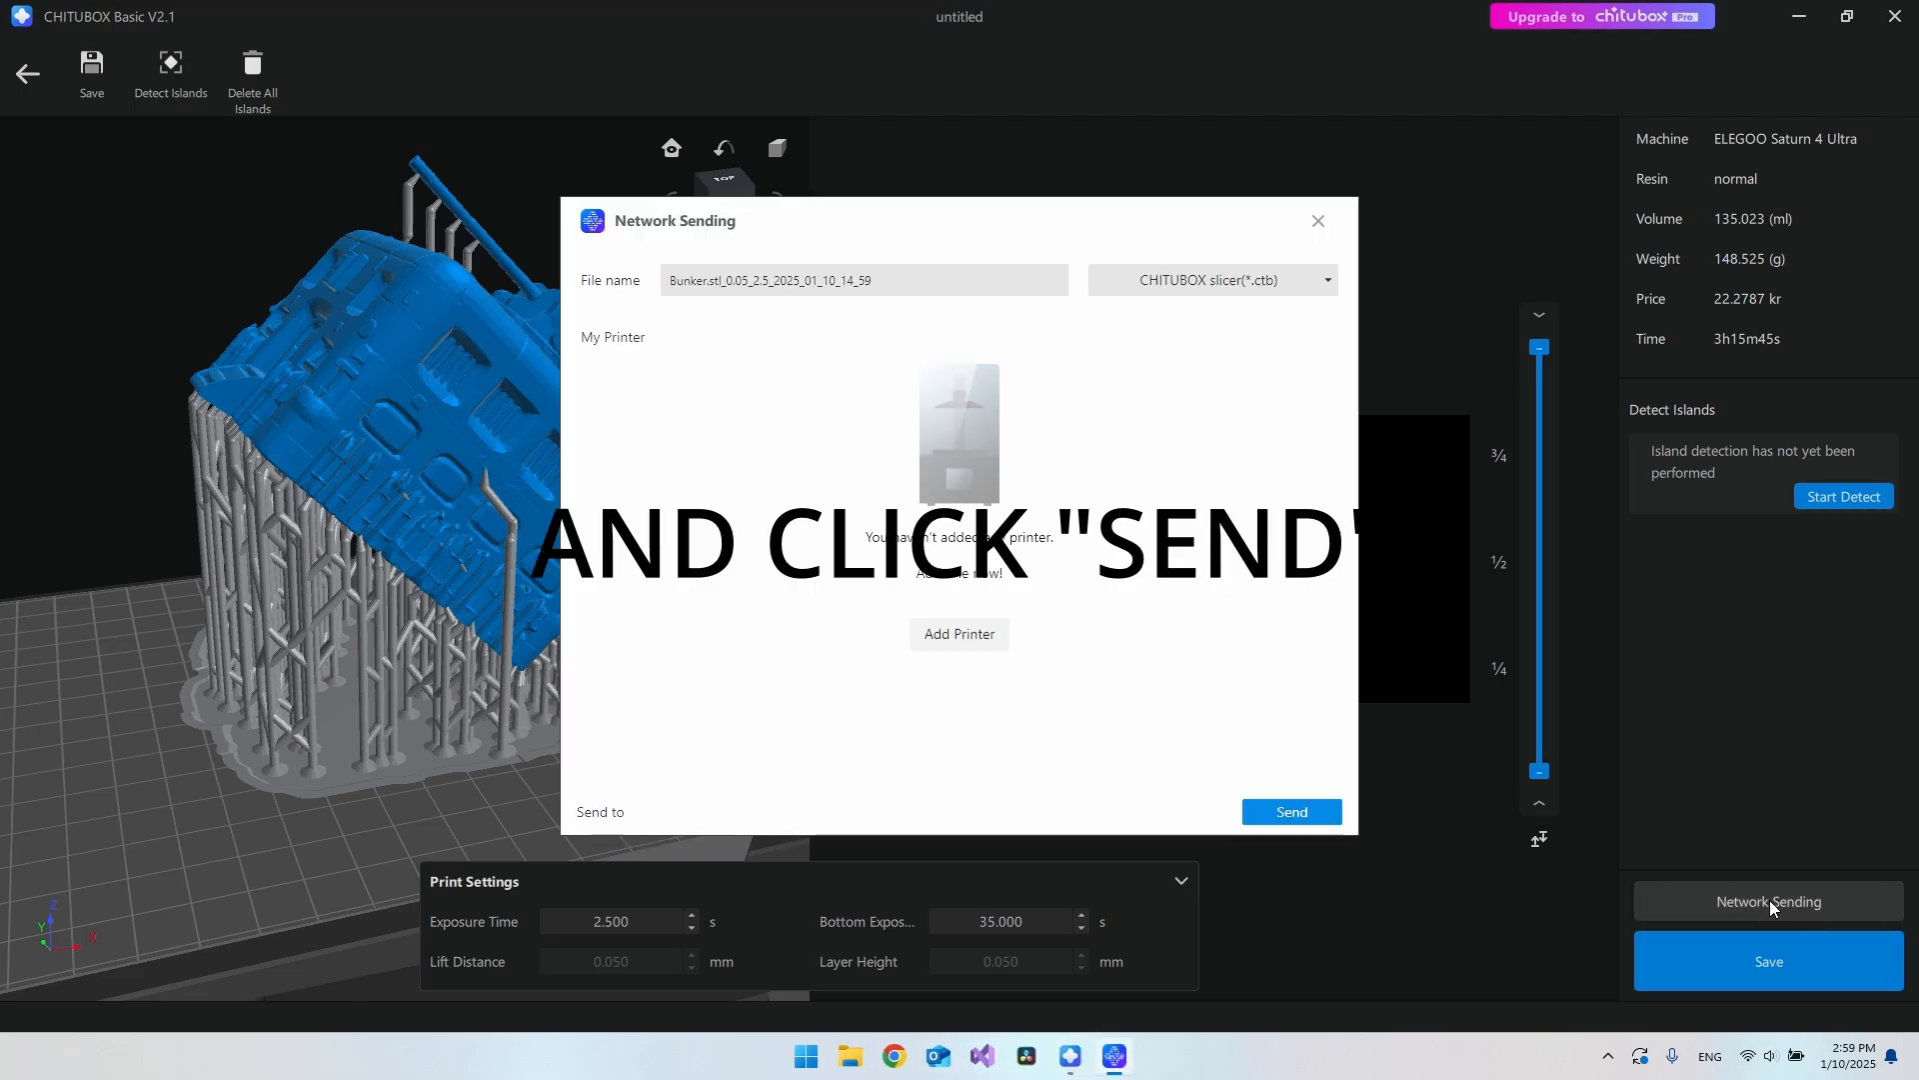